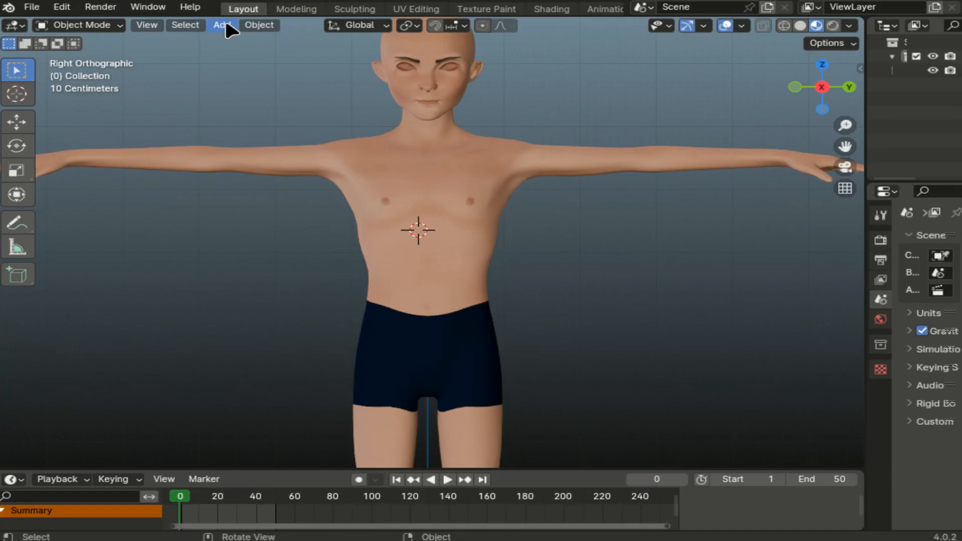
- Add a mesh plane and rotate it 90 degrees about Y (R, Y90) to stand upright
{"action": "left_click", "coordinate": [222, 25]}
{"action": "mouse_move", "coordinate": [246, 40]}
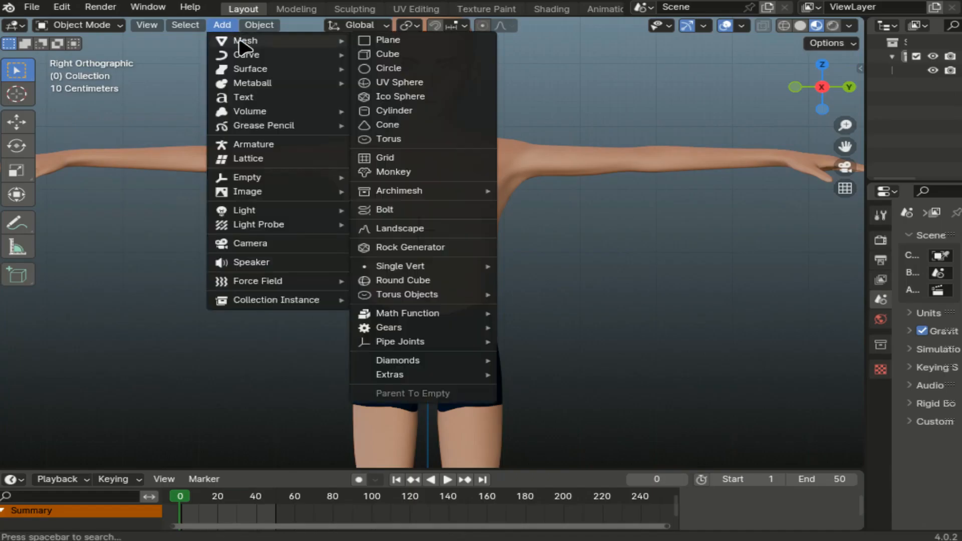
{"action": "left_click", "coordinate": [396, 40]}
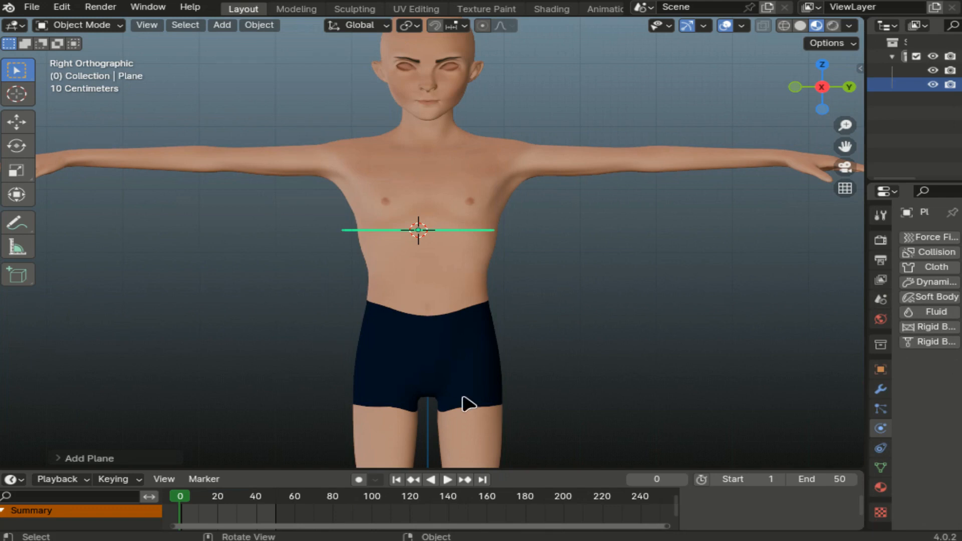
{"action": "key", "text": "r"}
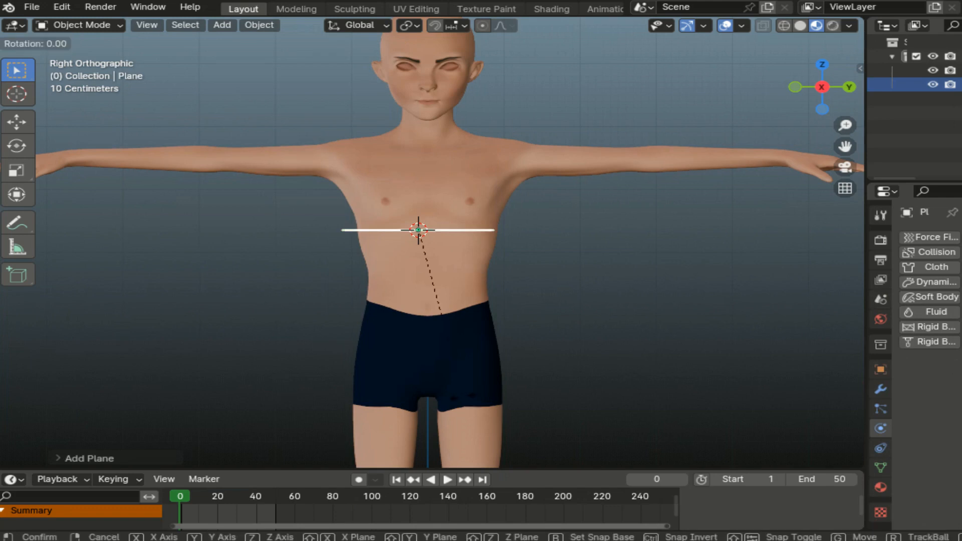
{"action": "type", "text": "y"}
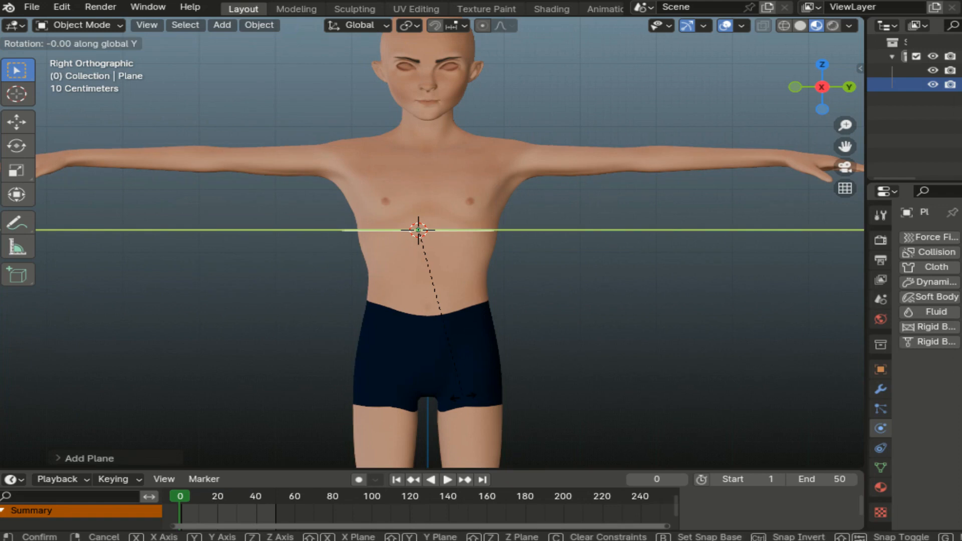
{"action": "type", "text": "90"}
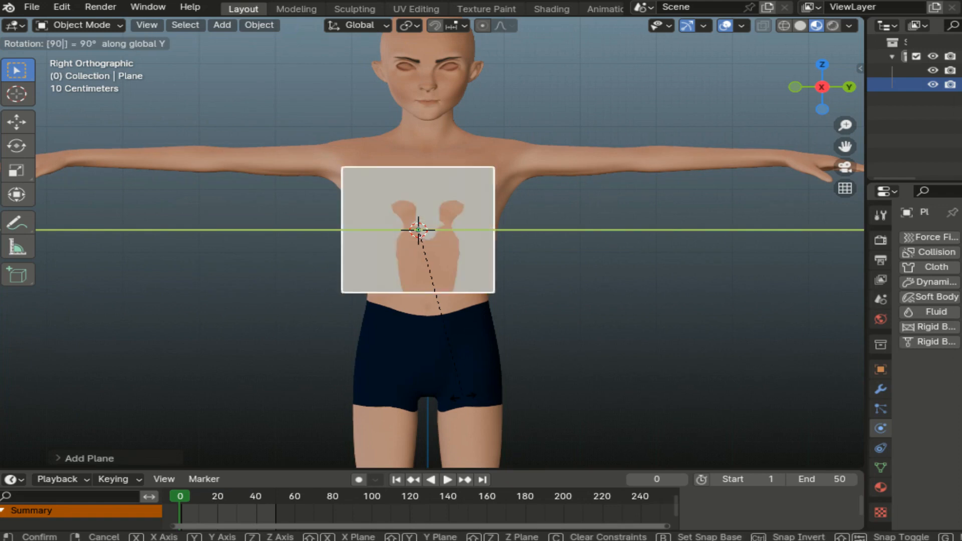
{"action": "key", "text": "Return"}
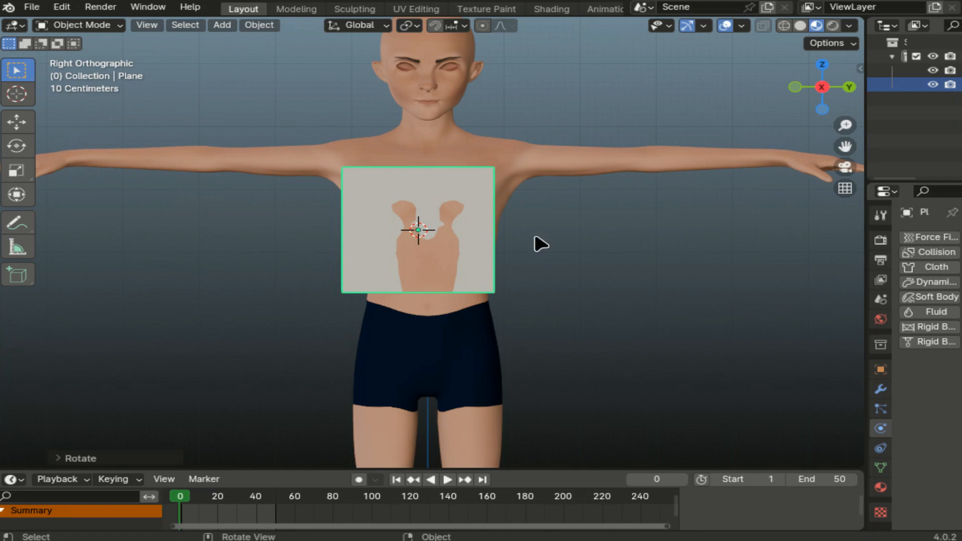
- Scale the plane up to span the torso and switch the viewport to X-ray wireframe
{"action": "key", "text": "s"}
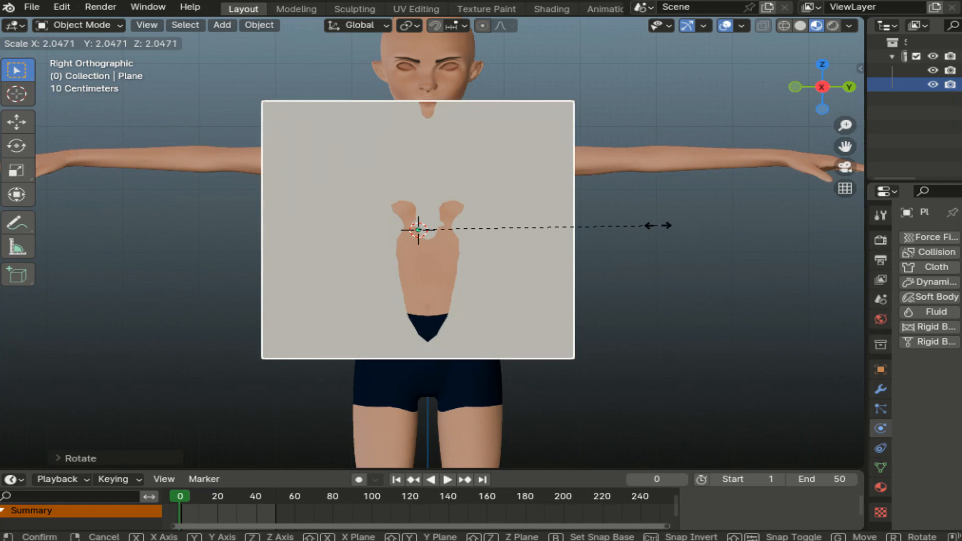
{"action": "left_click", "coordinate": [636, 230]}
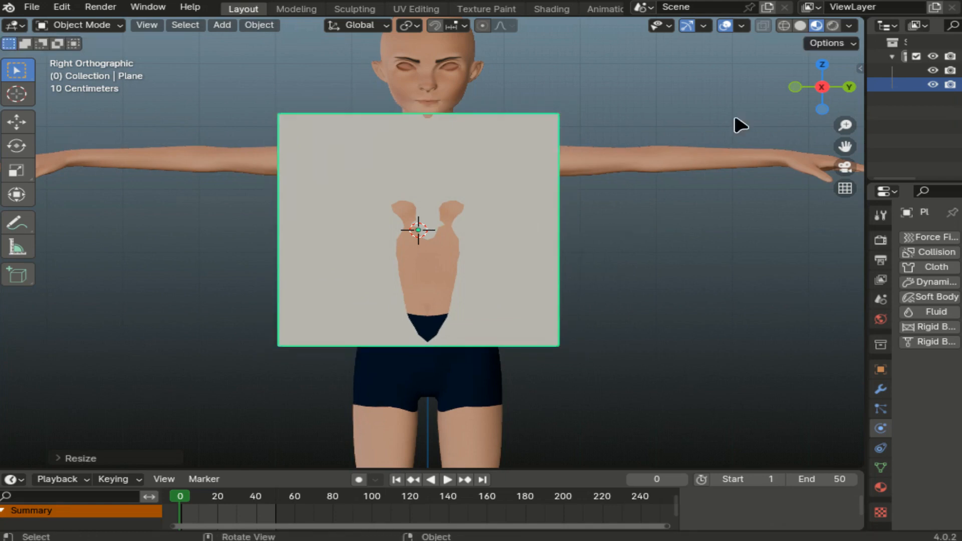
{"action": "left_click", "coordinate": [791, 25]}
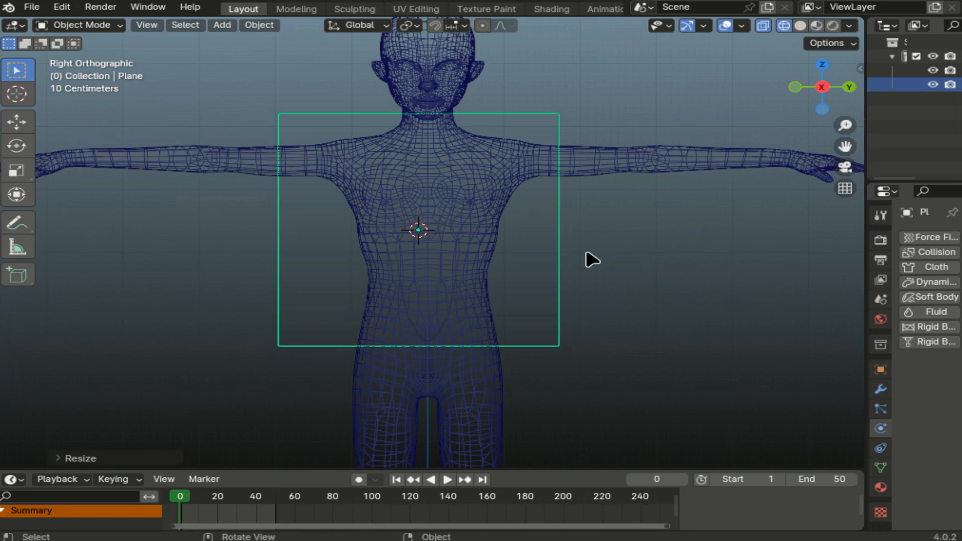
- Move the plane over the character's torso and enter Edit Mode
{"action": "key", "text": "g"}
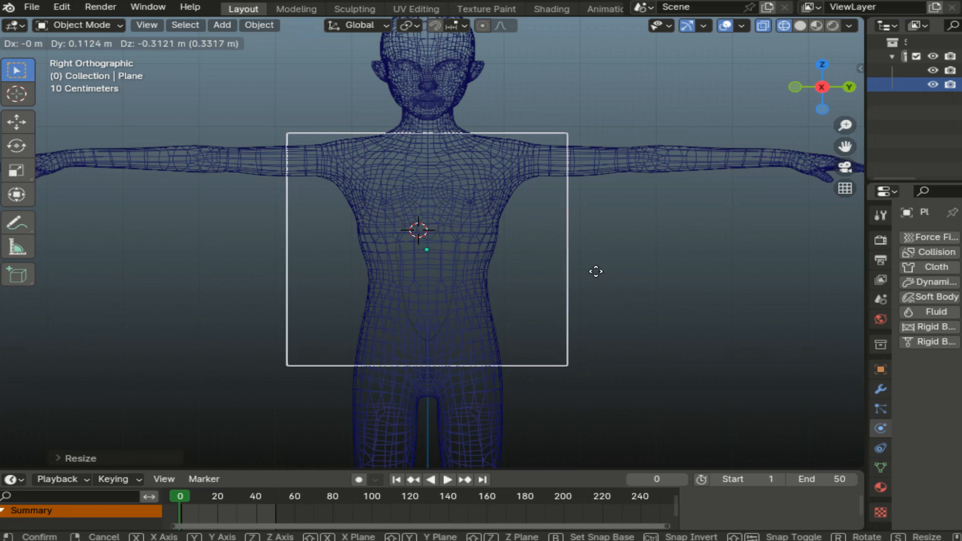
{"action": "left_click", "coordinate": [596, 272]}
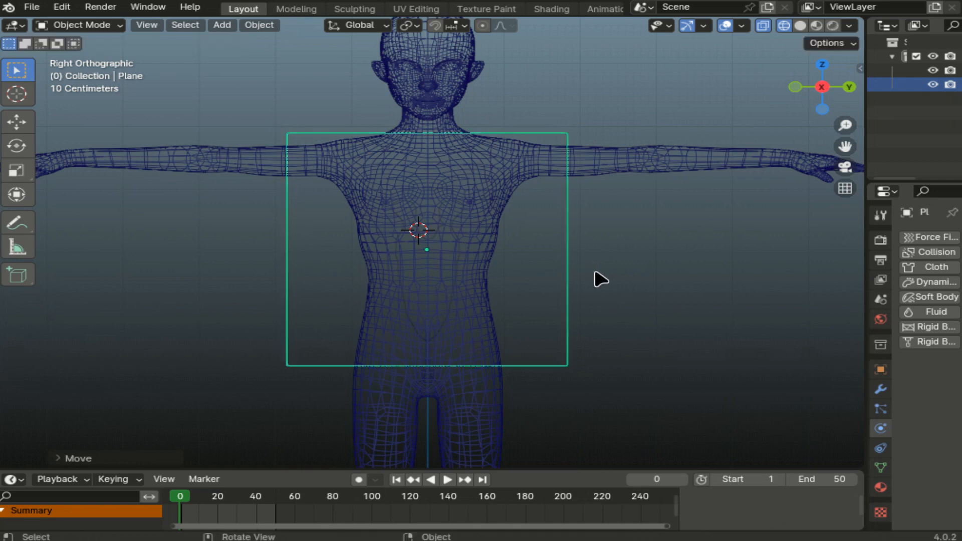
{"action": "left_click", "coordinate": [79, 25]}
{"action": "left_click", "coordinate": [93, 54]}
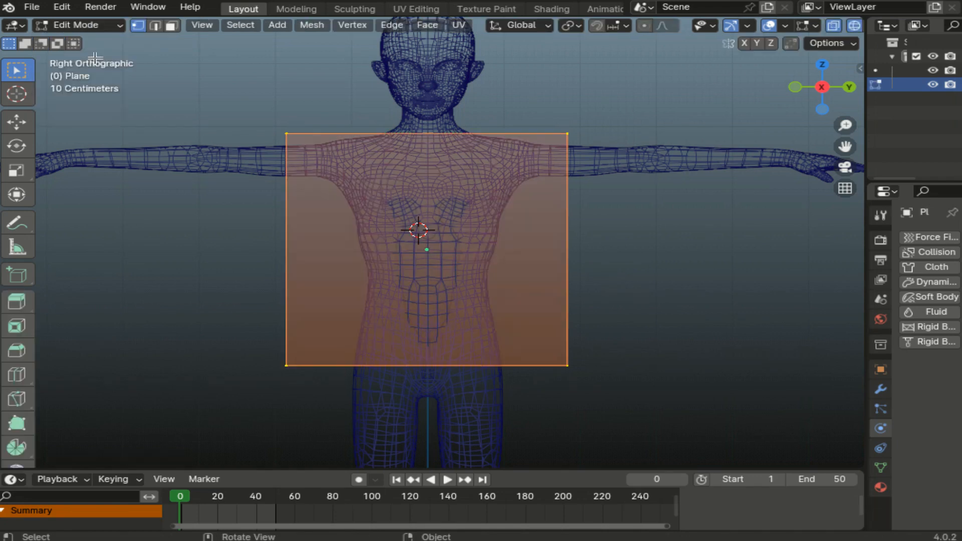
- Subdivide the plane four times into a 16×16 grid, then deselect all vertices
{"action": "right_click", "coordinate": [314, 251]}
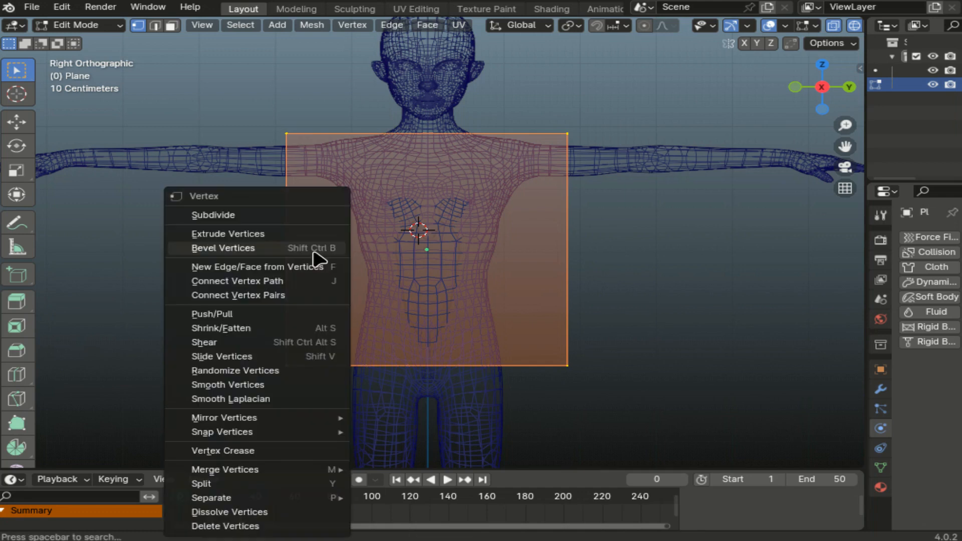
{"action": "left_click", "coordinate": [203, 216]}
{"action": "right_click", "coordinate": [315, 204]}
{"action": "left_click", "coordinate": [315, 204]}
{"action": "right_click", "coordinate": [303, 210]}
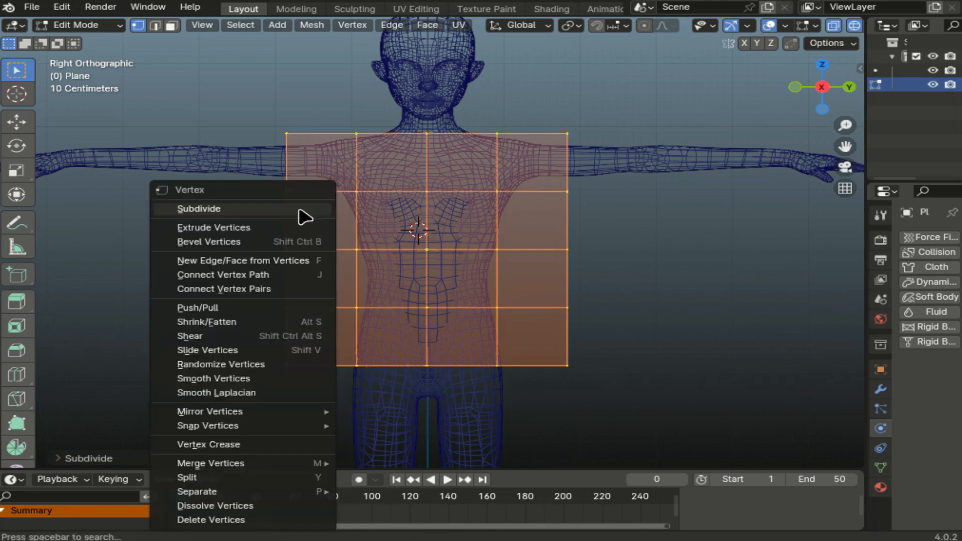
{"action": "left_click", "coordinate": [300, 209]}
{"action": "right_click", "coordinate": [299, 209]}
{"action": "left_click", "coordinate": [299, 210]}
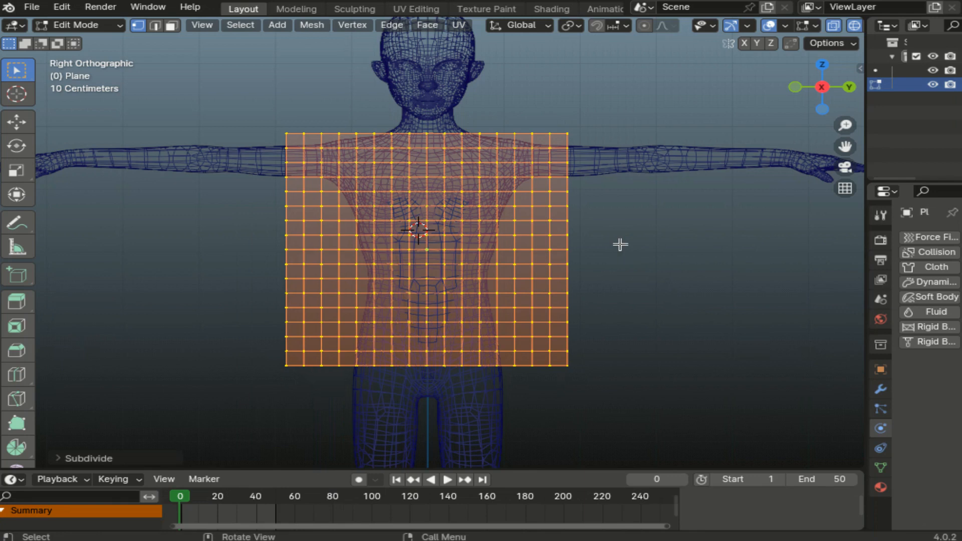
{"action": "left_click", "coordinate": [600, 202]}
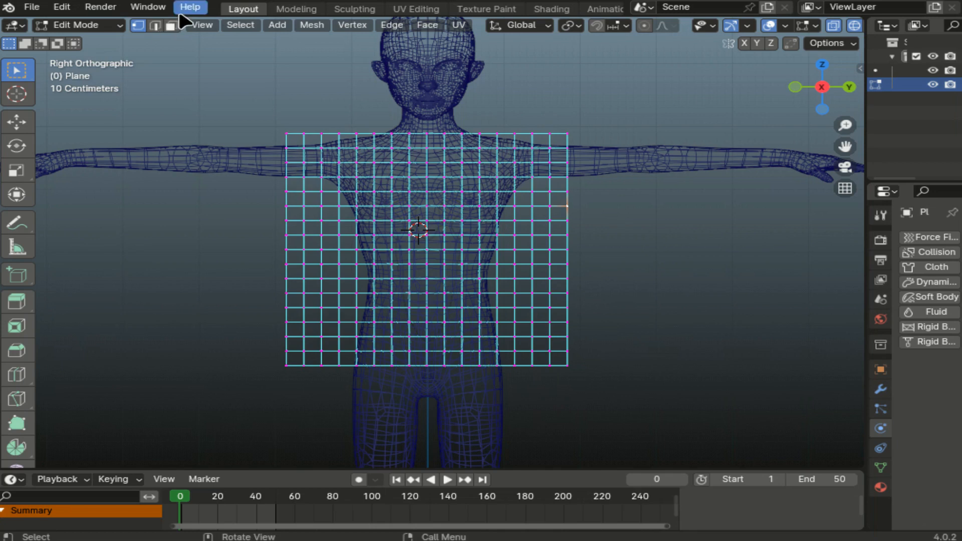
- In Face mode, delete the lower three outer face columns on the right side
{"action": "left_click", "coordinate": [171, 28]}
{"action": "left_click_drag", "start_coordinate": [583, 189], "coordinate": [519, 372]}
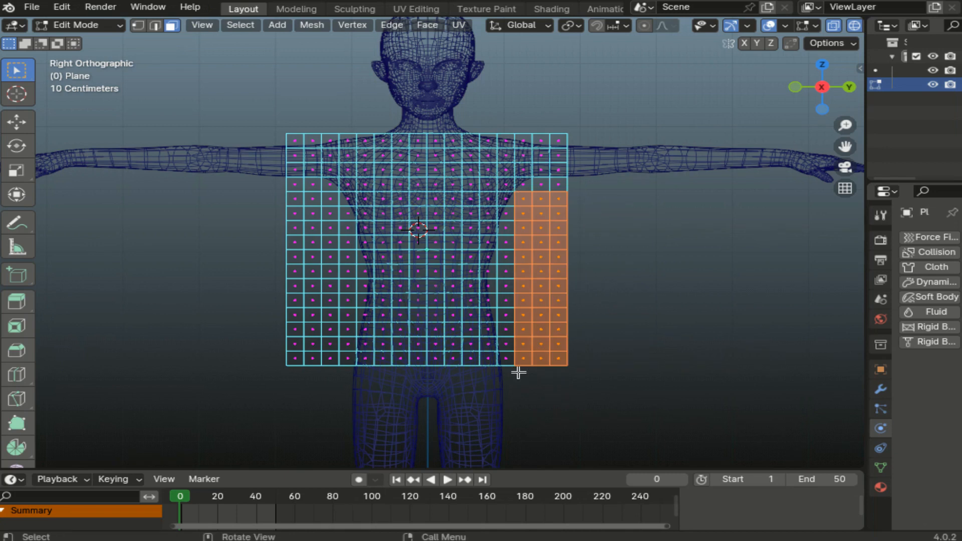
{"action": "key", "text": "x"}
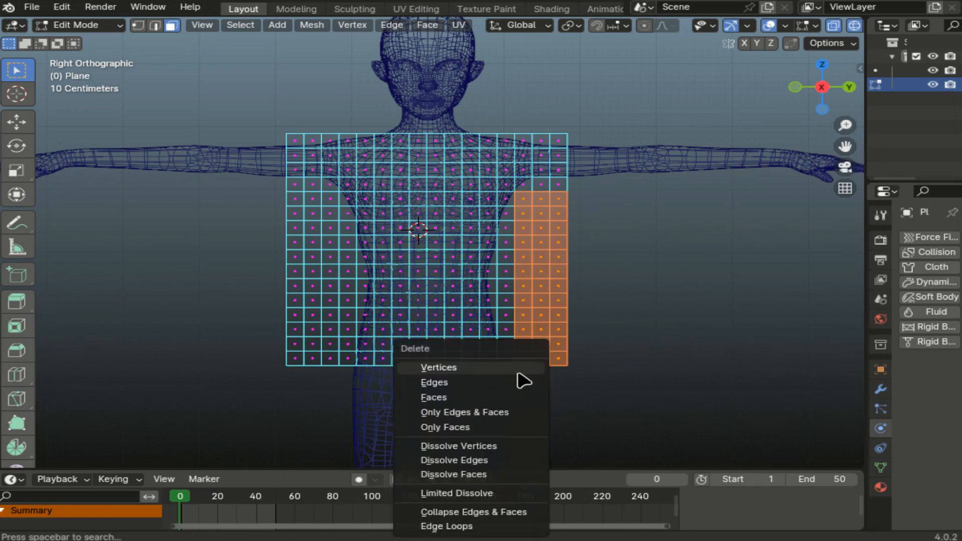
{"action": "left_click", "coordinate": [485, 398]}
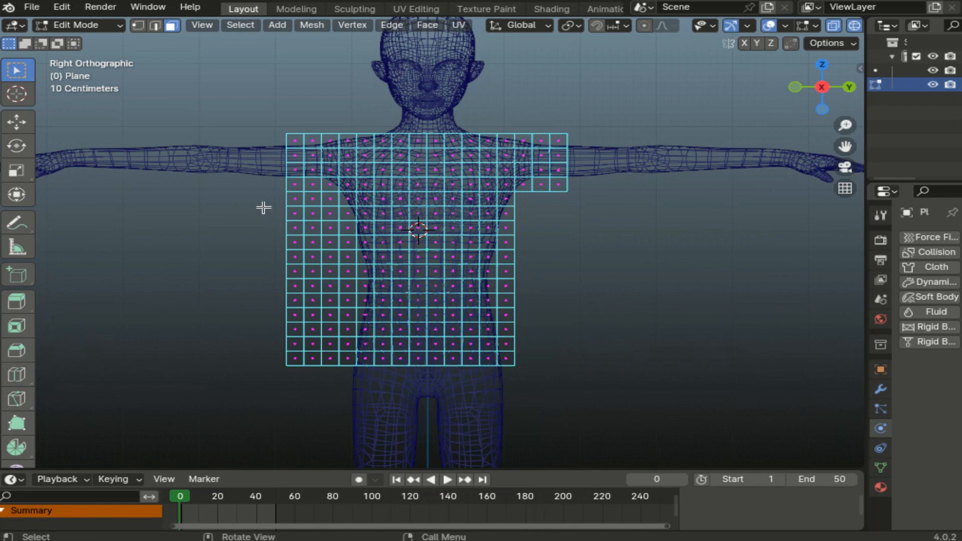
- Delete the matching lower three columns on the left and start moving the left underarm vertex
{"action": "left_click_drag", "start_coordinate": [268, 199], "coordinate": [336, 388]}
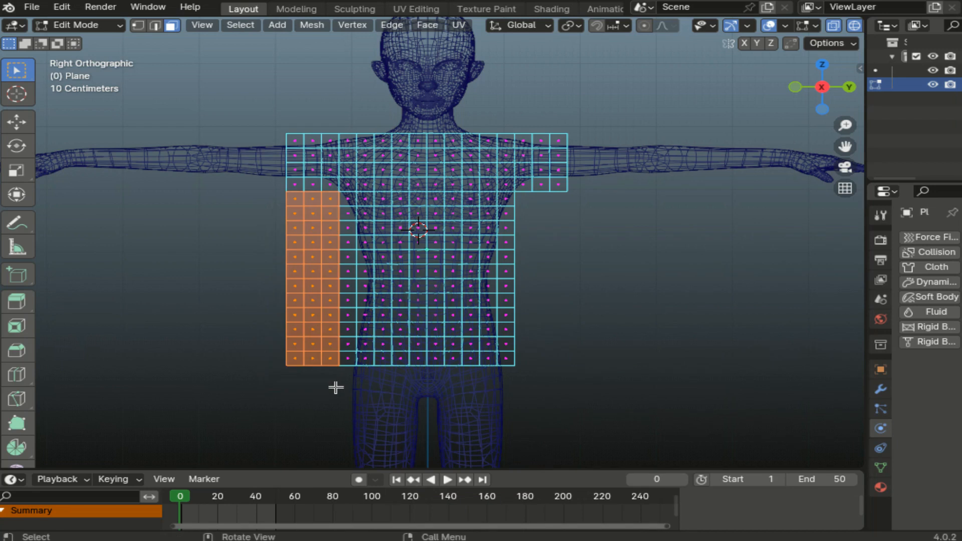
{"action": "key", "text": "x"}
{"action": "left_click", "coordinate": [335, 388]}
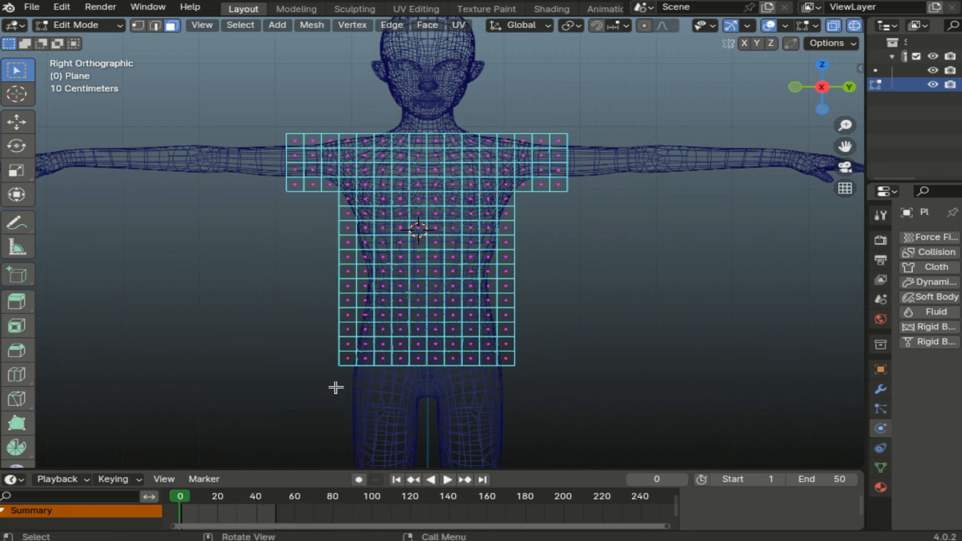
{"action": "key", "text": "1"}
{"action": "key", "text": "g"}
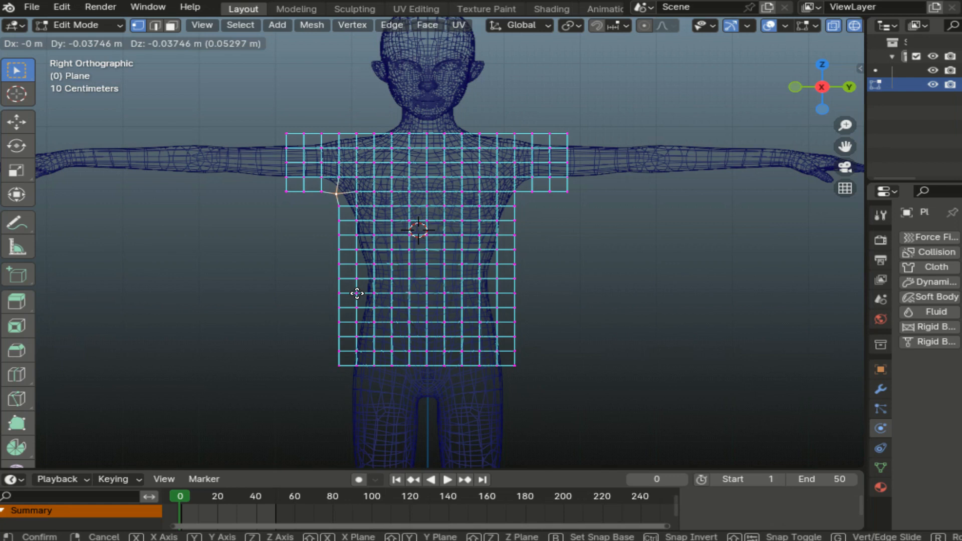
- Place the left underarm vertex and pull the right underarm vertex diagonally to match
{"action": "left_click", "coordinate": [357, 293]}
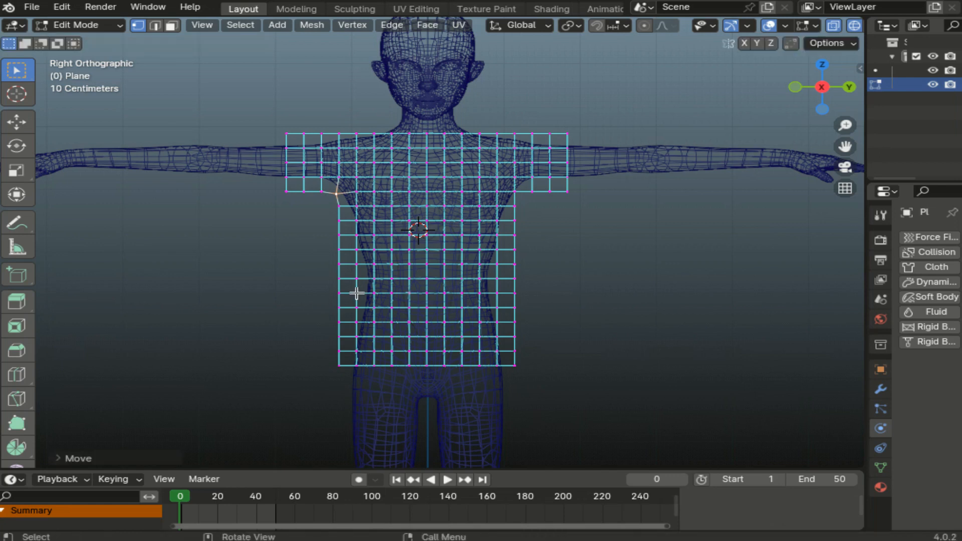
{"action": "left_click", "coordinate": [515, 192]}
{"action": "key", "text": "g"}
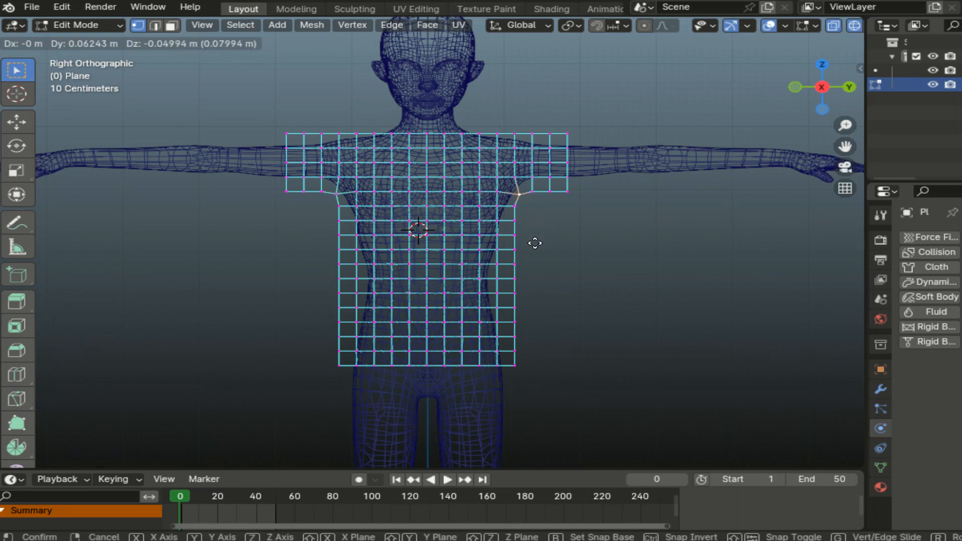
{"action": "left_click", "coordinate": [535, 243]}
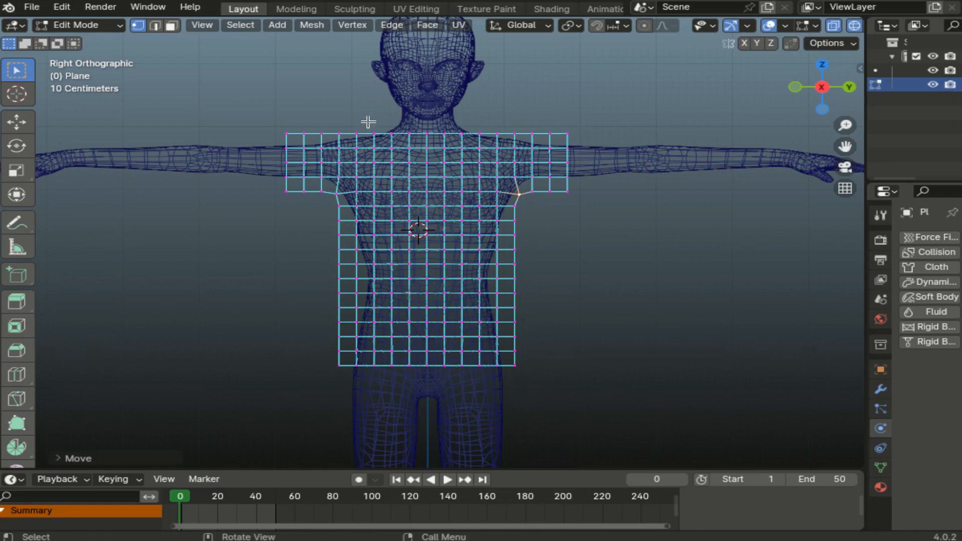
- Select the top-centre faces that will form the neck opening
{"action": "left_click", "coordinate": [171, 25]}
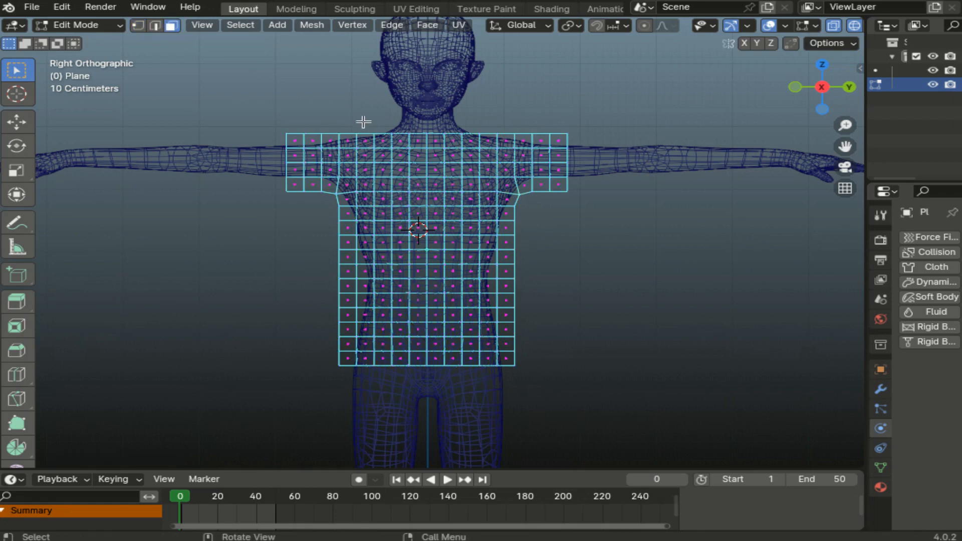
{"action": "left_click", "coordinate": [382, 114]}
{"action": "left_click_drag", "start_coordinate": [382, 114], "coordinate": [476, 147]}
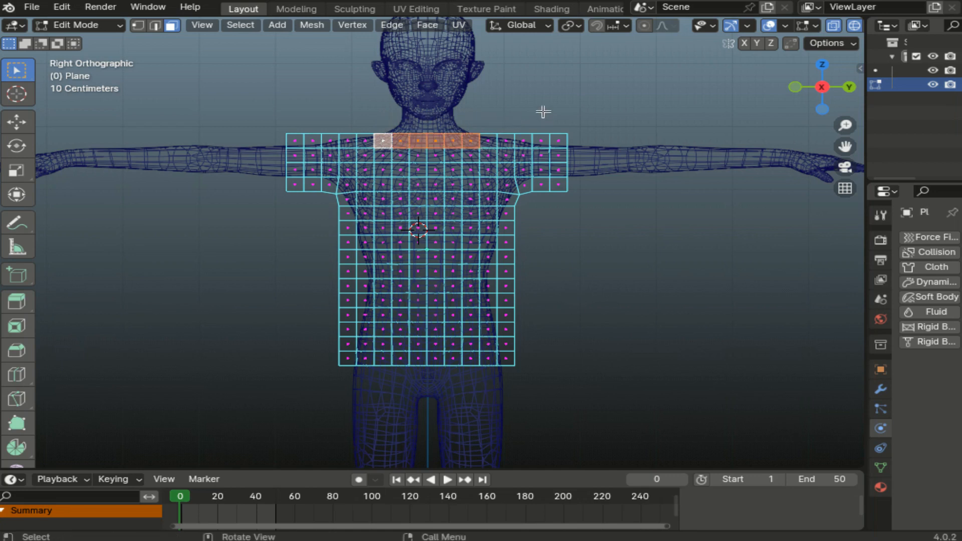
- Delete the top-centre faces to open the neck and return to Vertex select mode
{"action": "key", "text": "x"}
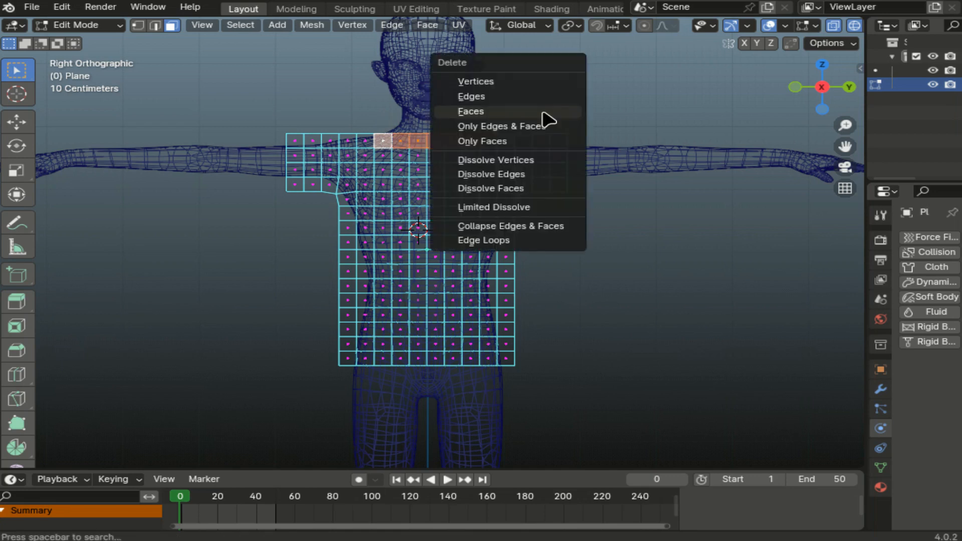
{"action": "left_click", "coordinate": [543, 112]}
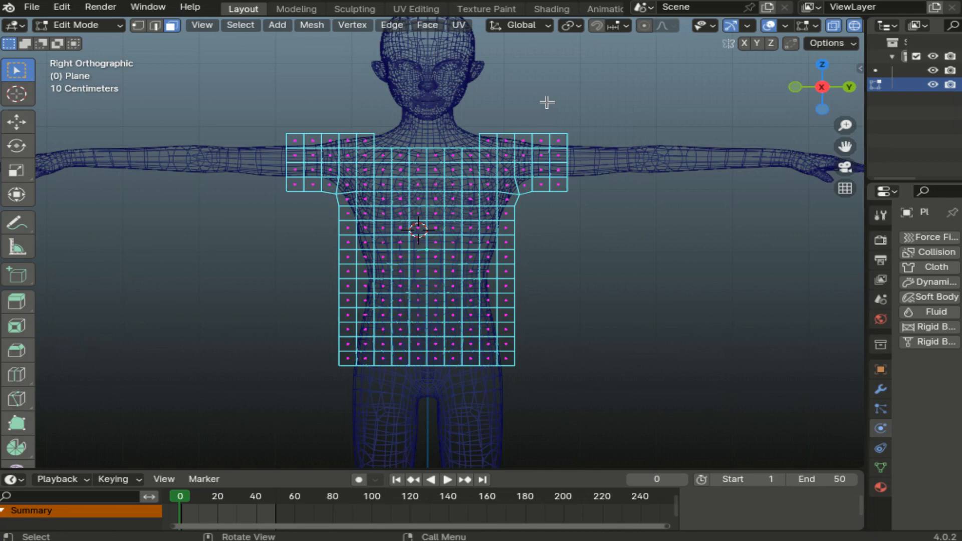
{"action": "left_click", "coordinate": [138, 26]}
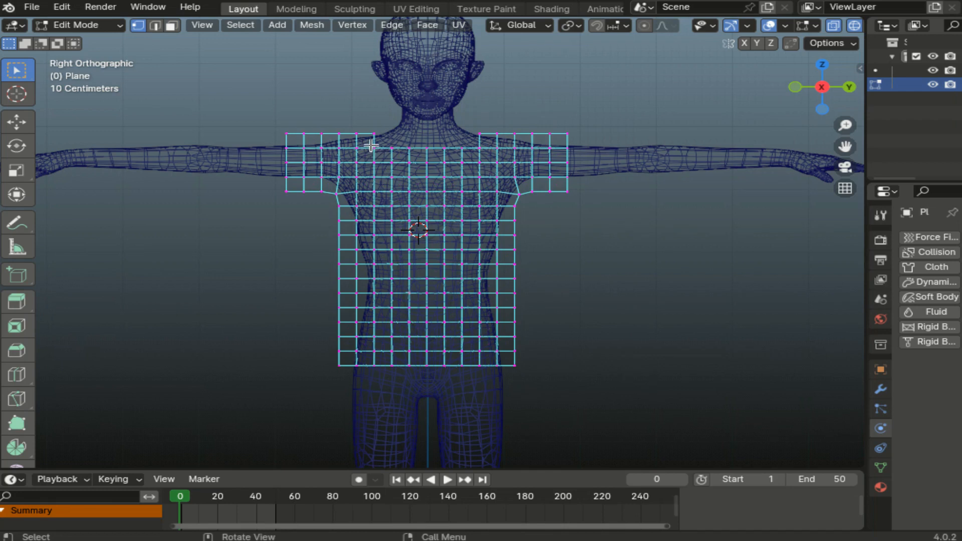
- Box-select the upper-chest vertex row and lower it to deepen the neckline
{"action": "key", "text": "b"}
{"action": "left_click_drag", "start_coordinate": [421, 150], "coordinate": [485, 151]}
{"action": "key", "text": "g"}
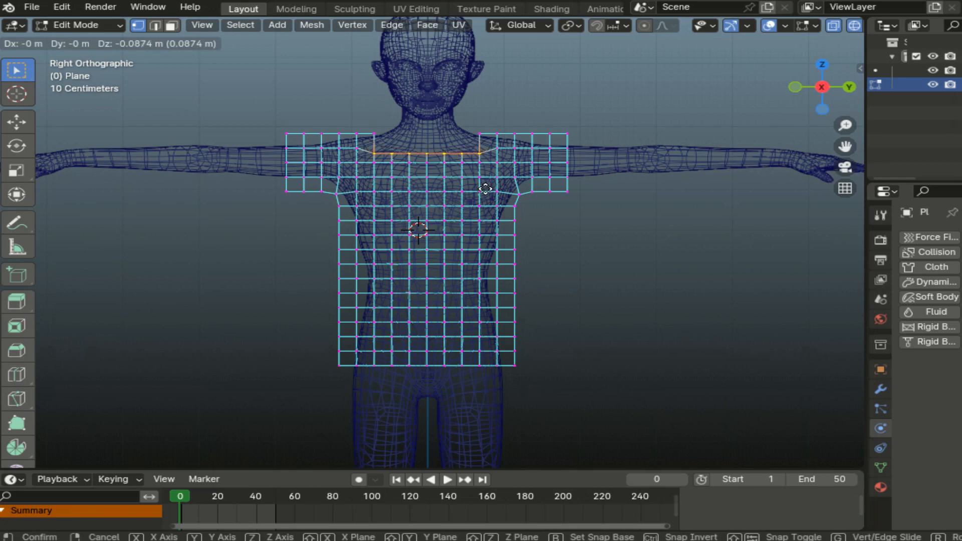
{"action": "left_click", "coordinate": [485, 189]}
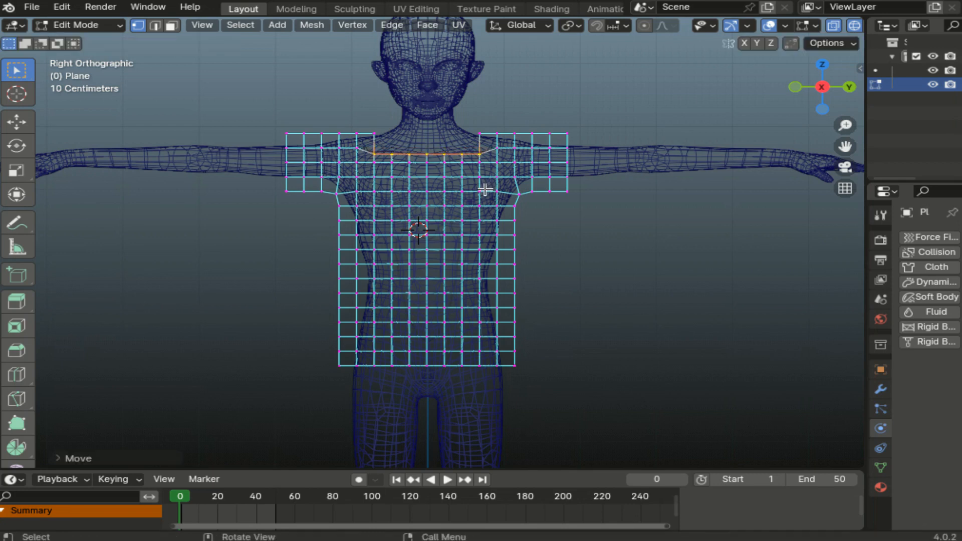
- Pull both neck corner vertices into a rounded neckline, then select the whole mesh
{"action": "left_click", "coordinate": [372, 154]}
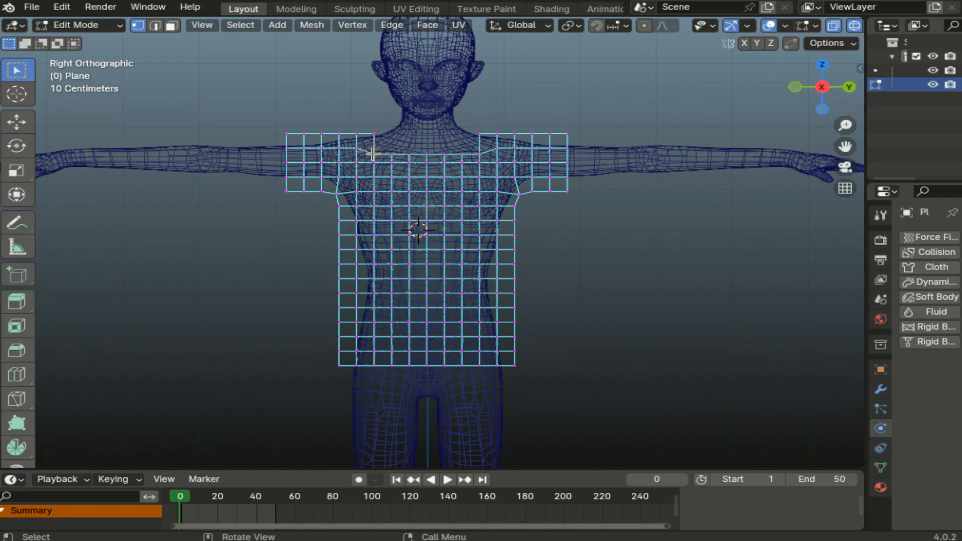
{"action": "key", "text": "g"}
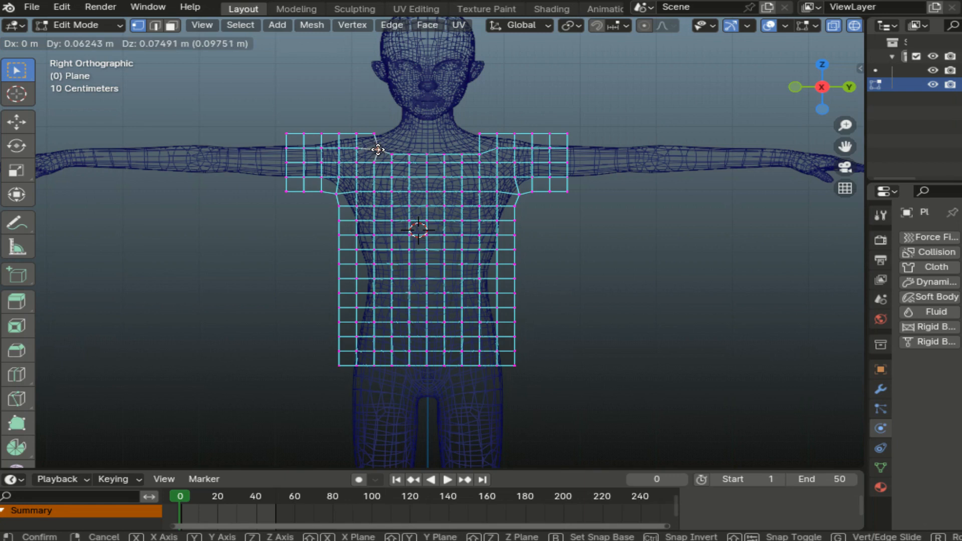
{"action": "left_click", "coordinate": [378, 149]}
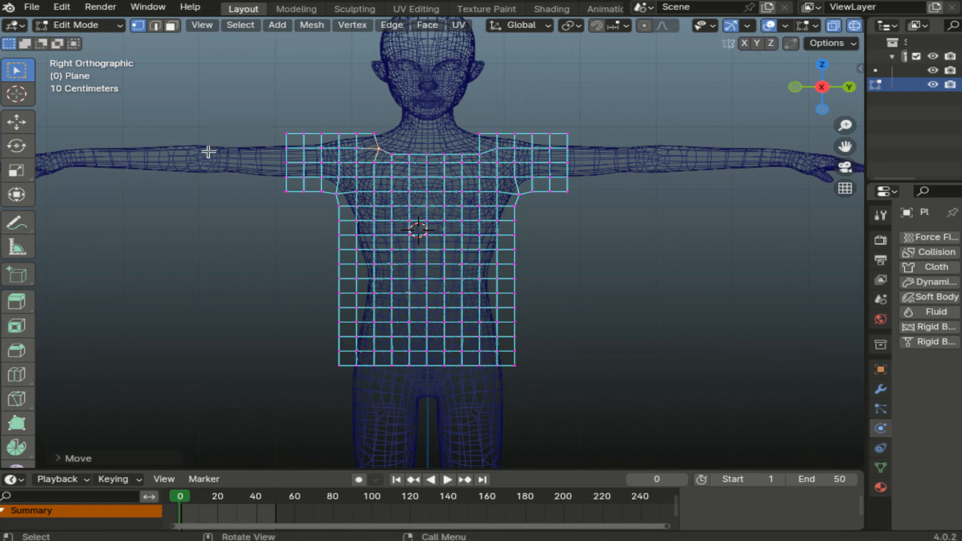
{"action": "left_click", "coordinate": [477, 152]}
{"action": "key", "text": "g"}
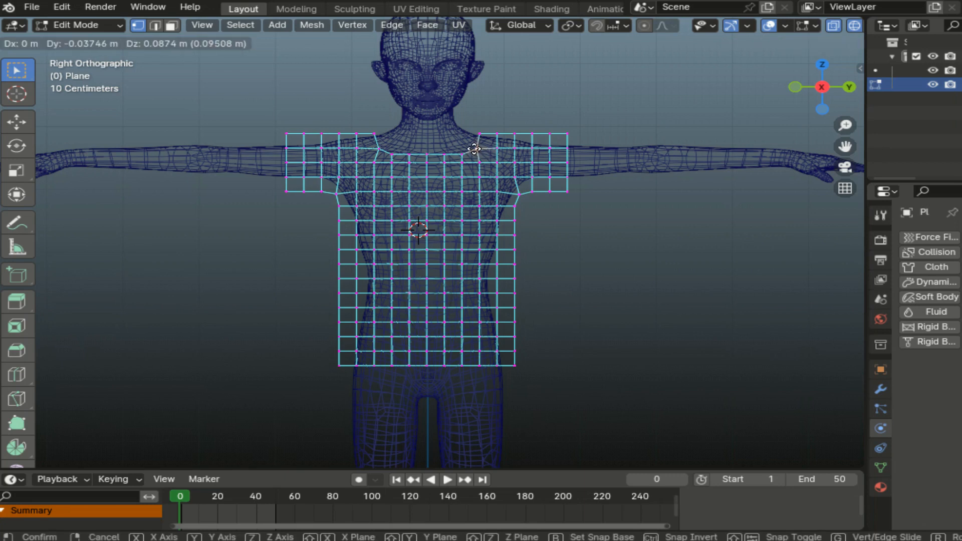
{"action": "left_click", "coordinate": [472, 149]}
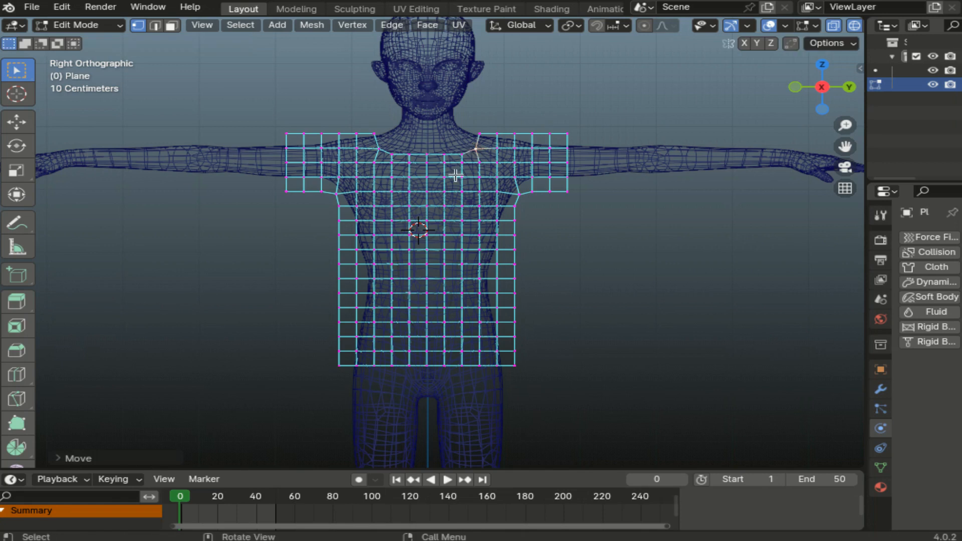
{"action": "left_click_drag", "start_coordinate": [221, 95], "coordinate": [626, 396]}
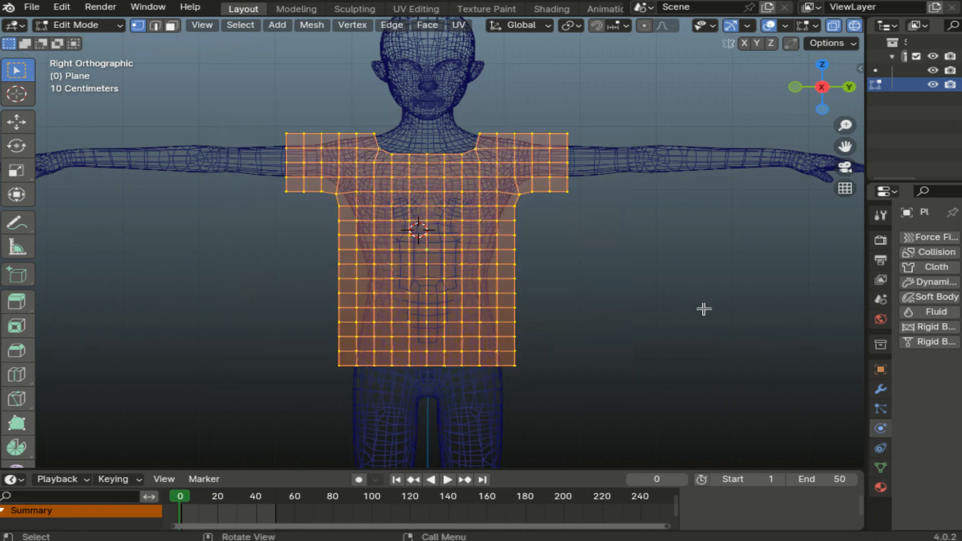
- In side view, move the flat shirt outline forward in front of the chest
{"action": "left_click", "coordinate": [797, 86]}
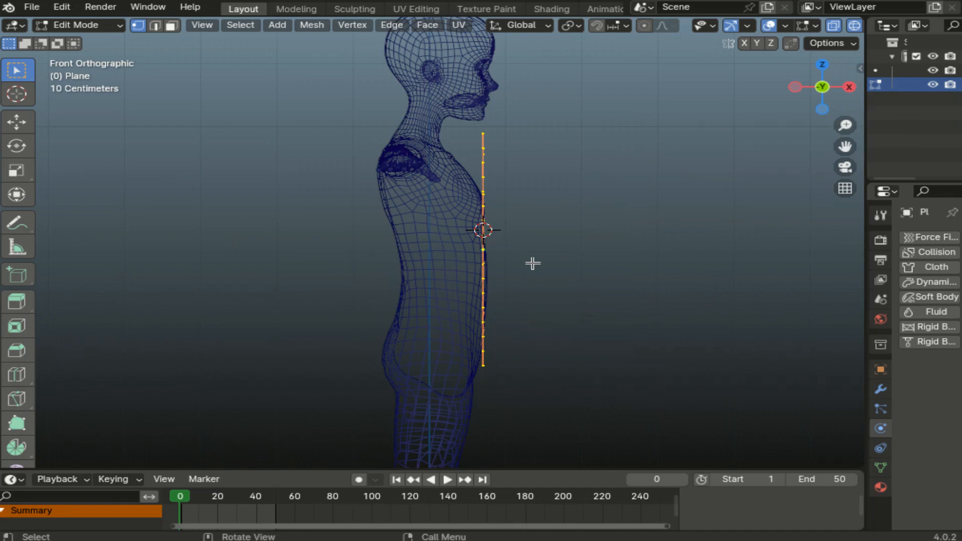
{"action": "key", "text": "g"}
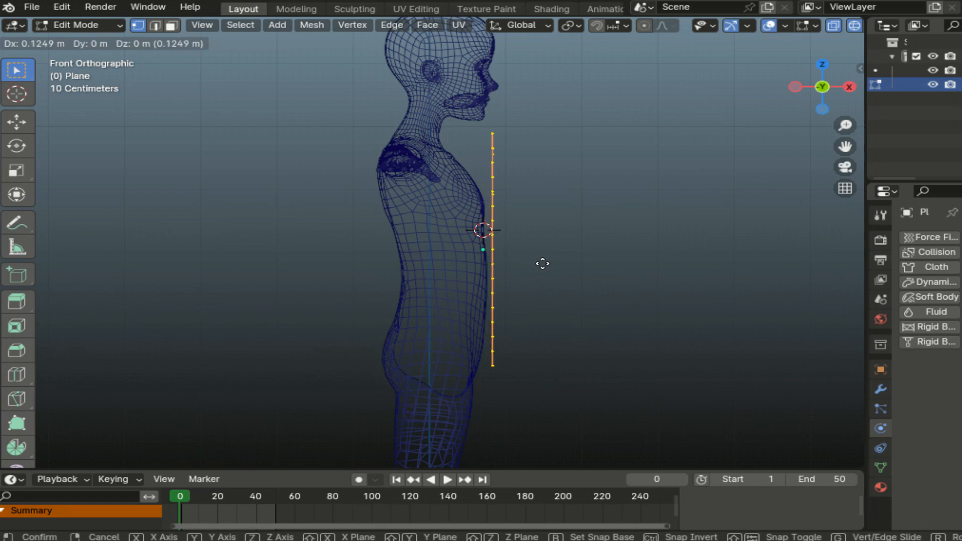
{"action": "left_click", "coordinate": [543, 264]}
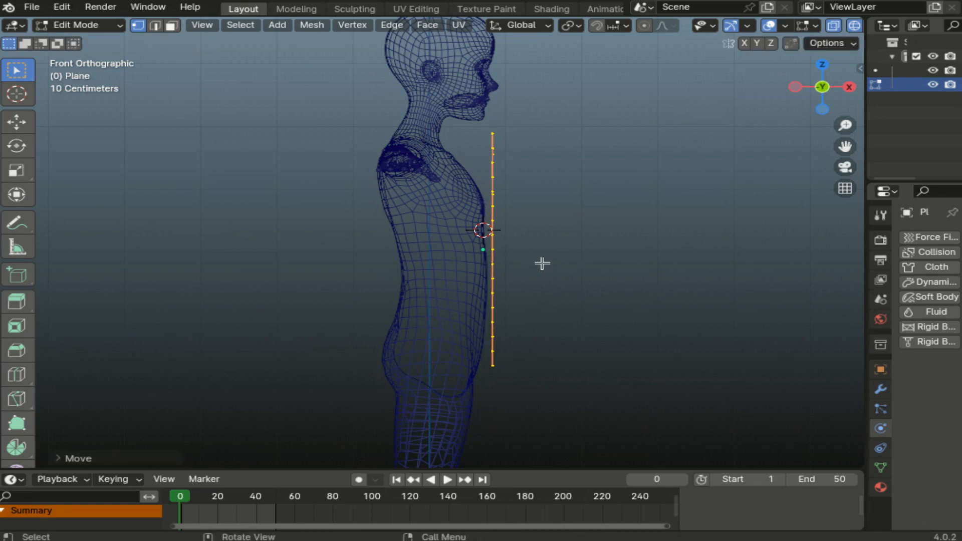
- Extrude the outline backward behind the torso, then select one sleeve's end faces
{"action": "key", "text": "g"}
{"action": "key", "text": "z"}
{"action": "key", "text": "z"}
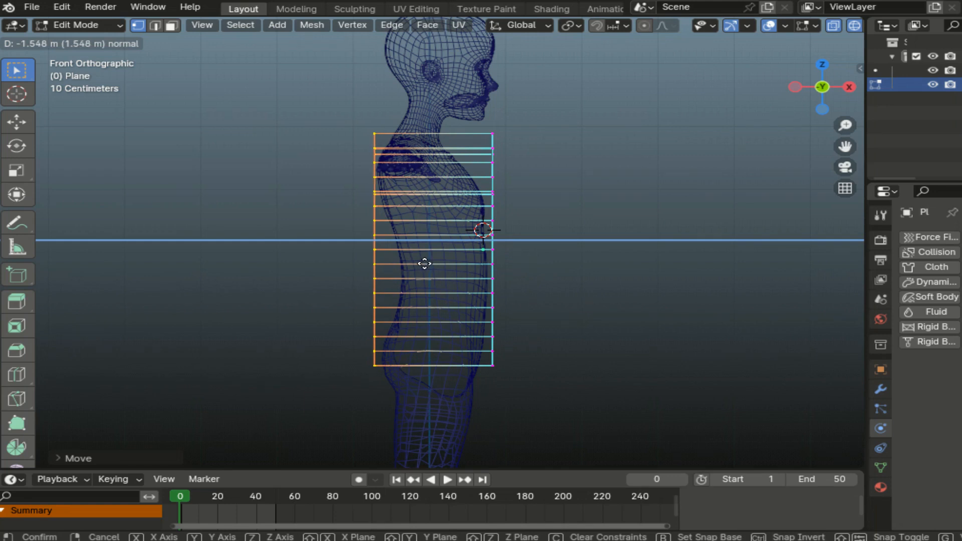
{"action": "left_click", "coordinate": [425, 263]}
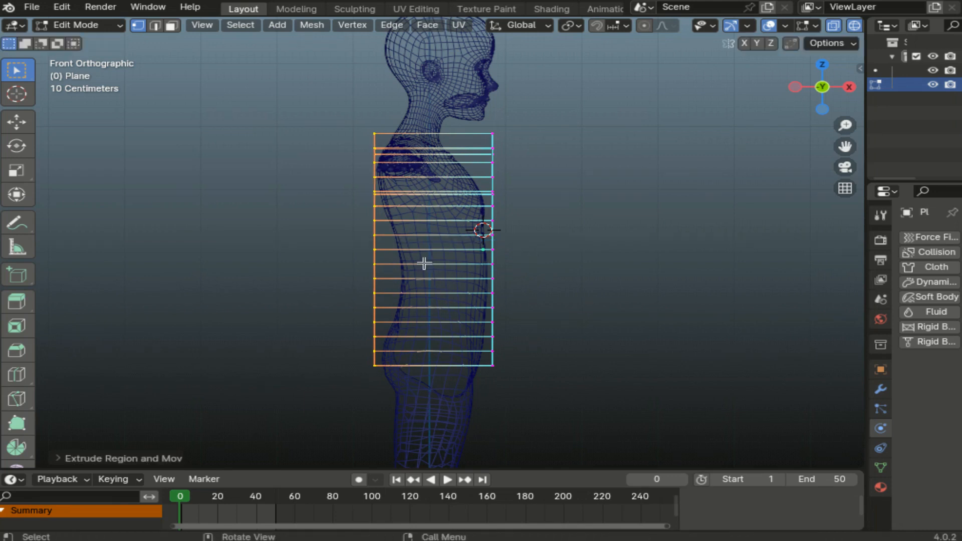
{"action": "left_click", "coordinate": [172, 25]}
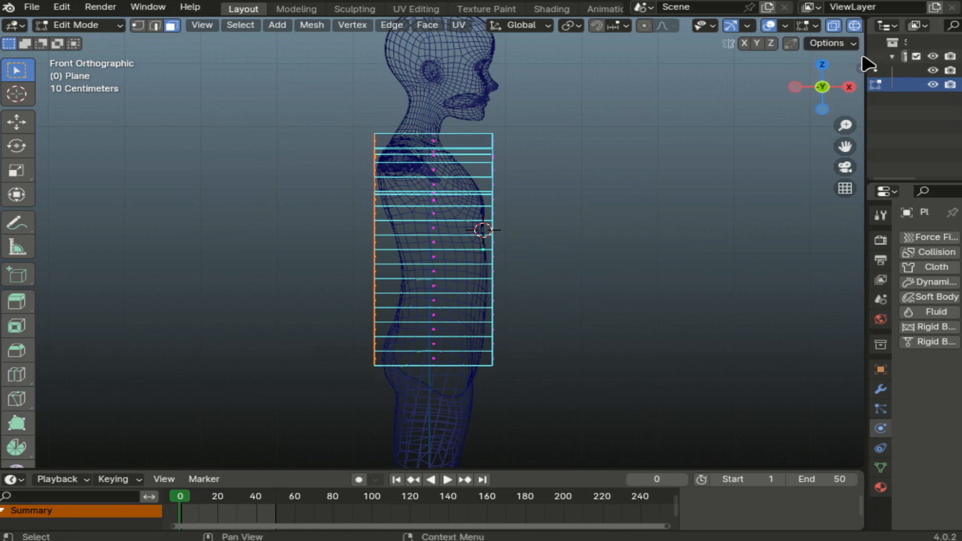
{"action": "left_click_drag", "start_coordinate": [315, 161], "coordinate": [354, 219]}
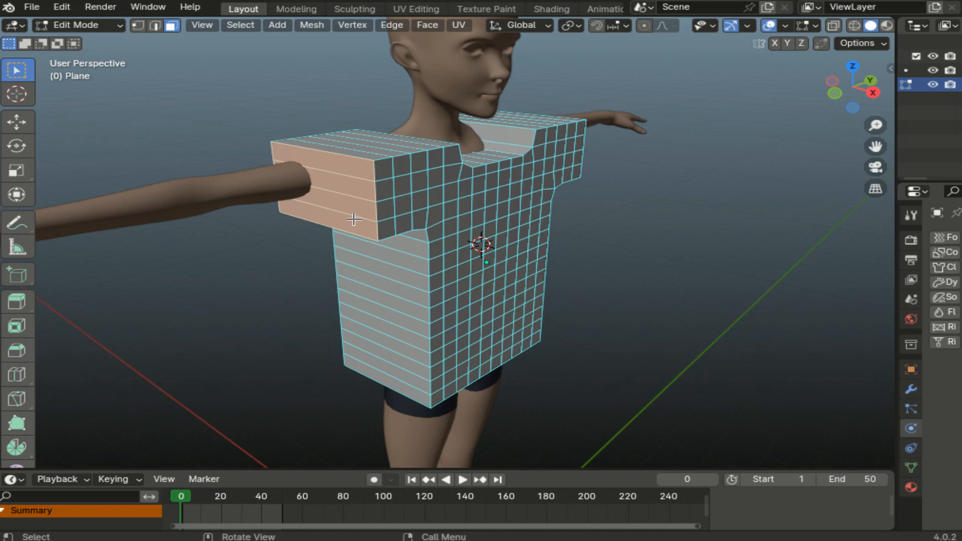
- Delete the first sleeve's end faces and the faces covering the neckline
{"action": "key", "text": "Delete"}
{"action": "left_click_drag", "start_coordinate": [871, 89], "coordinate": [818, 101]}
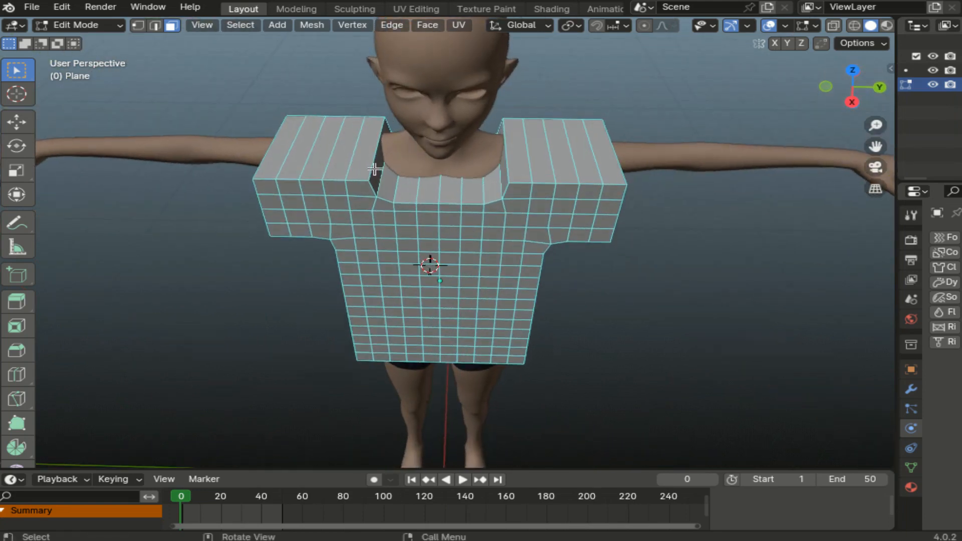
{"action": "left_click_drag", "start_coordinate": [379, 164], "coordinate": [503, 186]}
{"action": "key", "text": "x"}
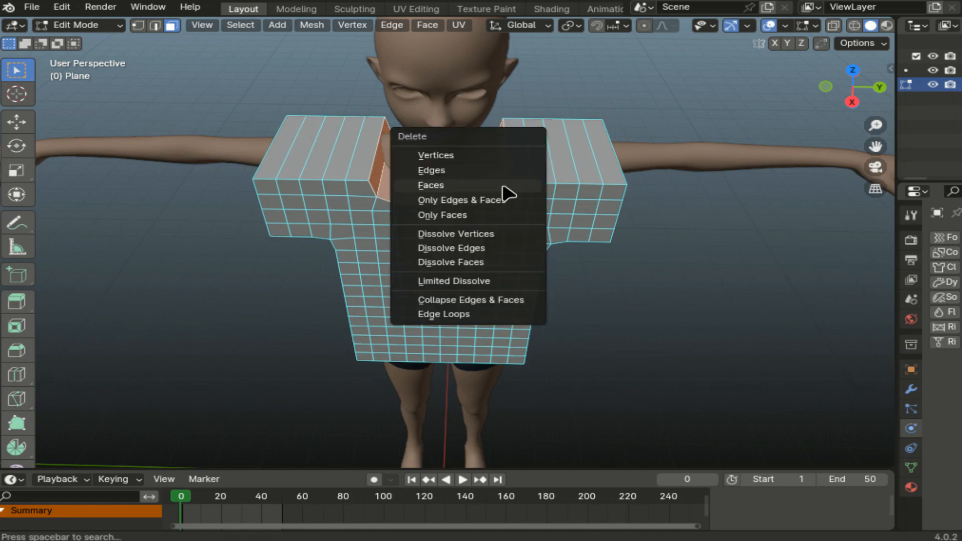
{"action": "left_click", "coordinate": [503, 187]}
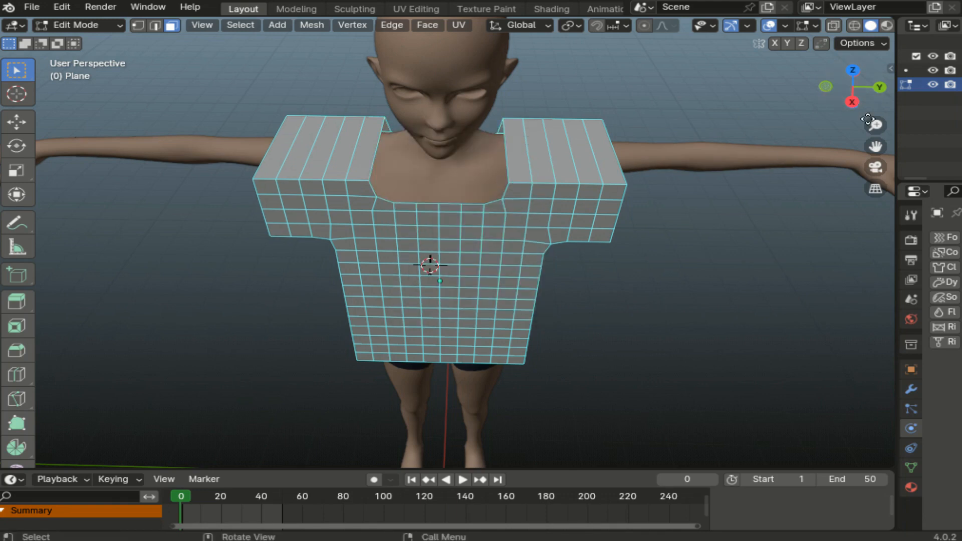
- Delete the other sleeve's end faces and select the faces closing the shirt bottom
{"action": "left_click_drag", "start_coordinate": [851, 93], "coordinate": [676, 135]}
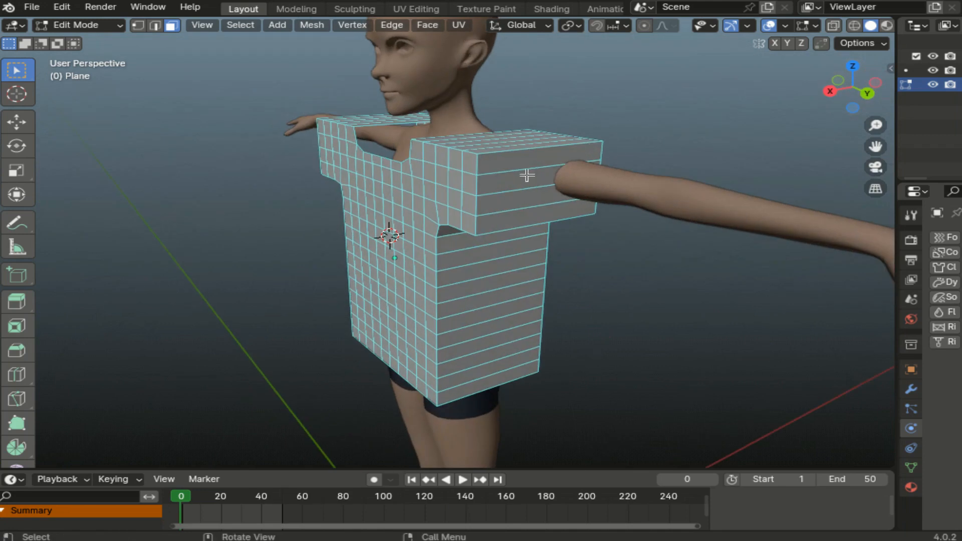
{"action": "left_click_drag", "start_coordinate": [521, 162], "coordinate": [551, 227]}
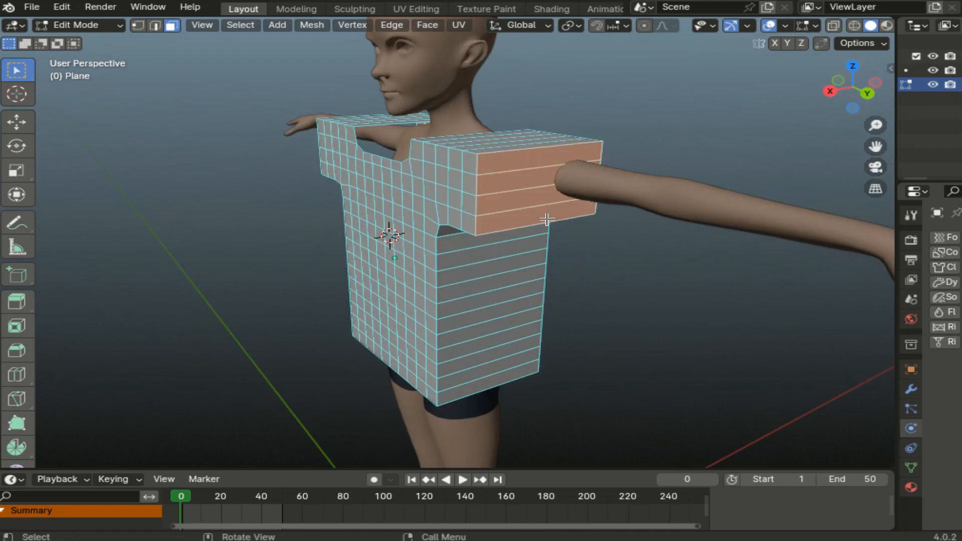
{"action": "key", "text": "x"}
{"action": "left_click", "coordinate": [547, 220]}
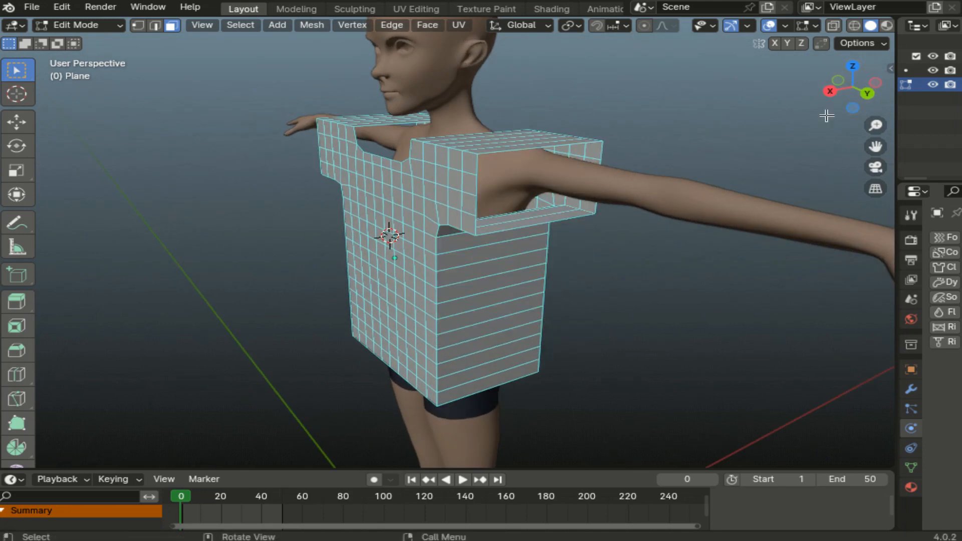
{"action": "left_click_drag", "start_coordinate": [823, 85], "coordinate": [873, 73]}
{"action": "left_click_drag", "start_coordinate": [333, 232], "coordinate": [558, 269]}
- Delete the selected bottom faces so the shirt's hem is open
{"action": "key", "text": "x"}
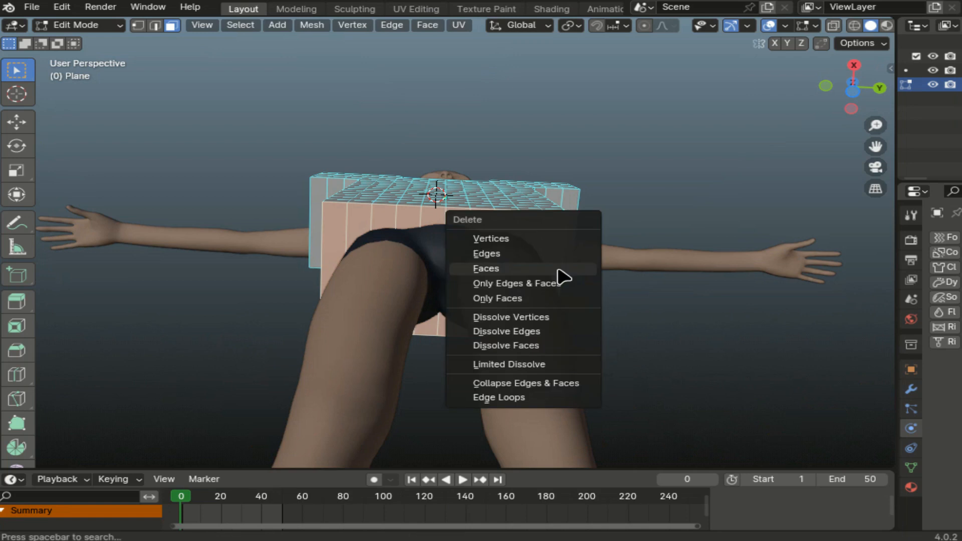
{"action": "left_click", "coordinate": [559, 271]}
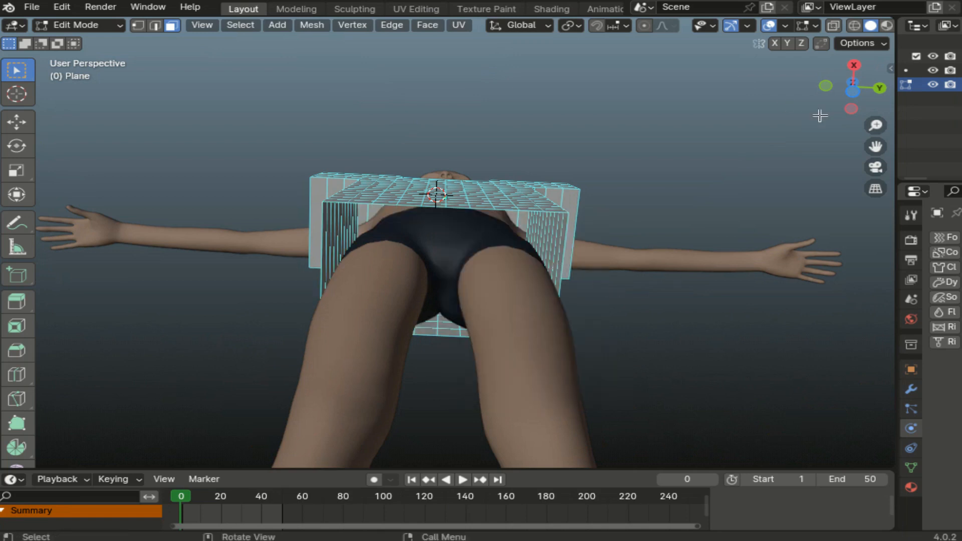
{"action": "left_click_drag", "start_coordinate": [851, 90], "coordinate": [872, 116]}
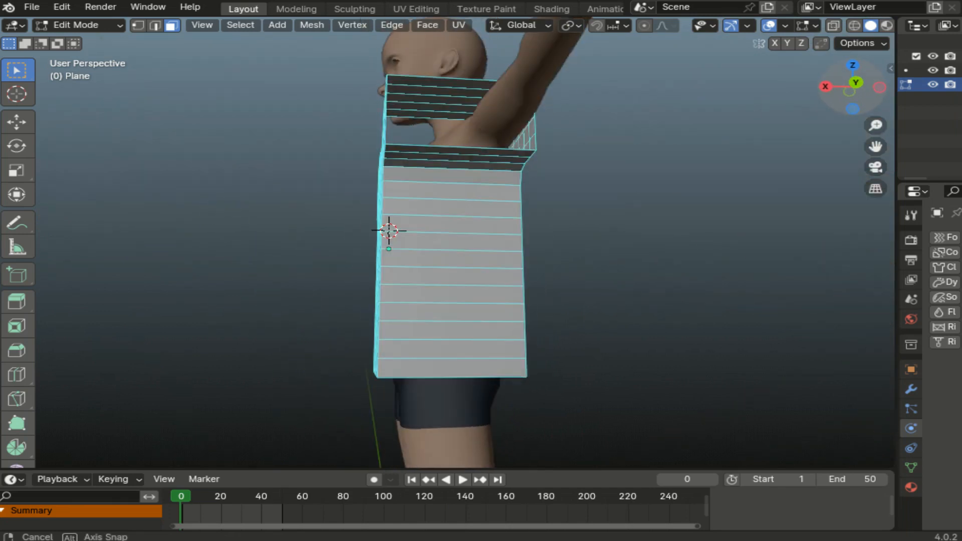
- Box-select the shirt's near-side faces, then add the far side's faces to the selection
{"action": "left_click_drag", "start_coordinate": [436, 78], "coordinate": [450, 381]}
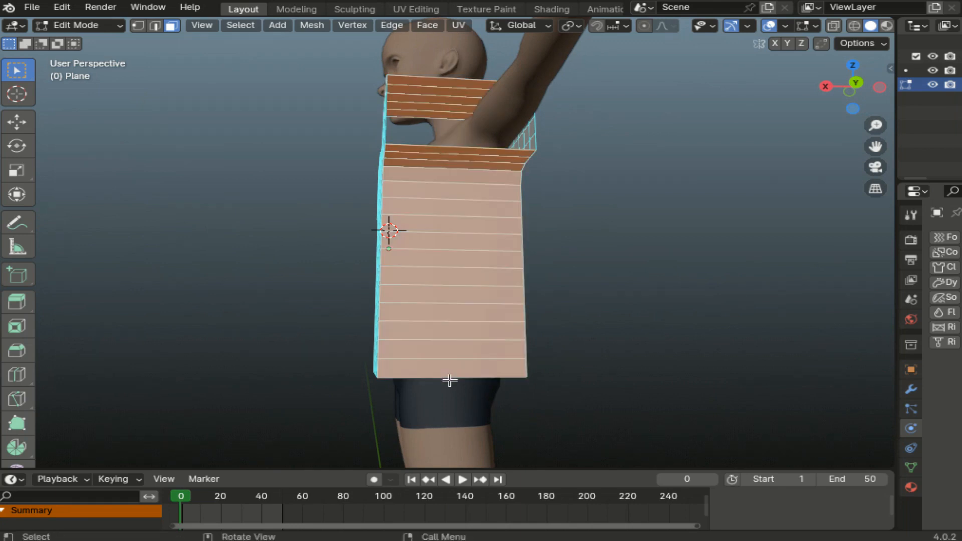
{"action": "left_click_drag", "start_coordinate": [852, 86], "coordinate": [767, 90]}
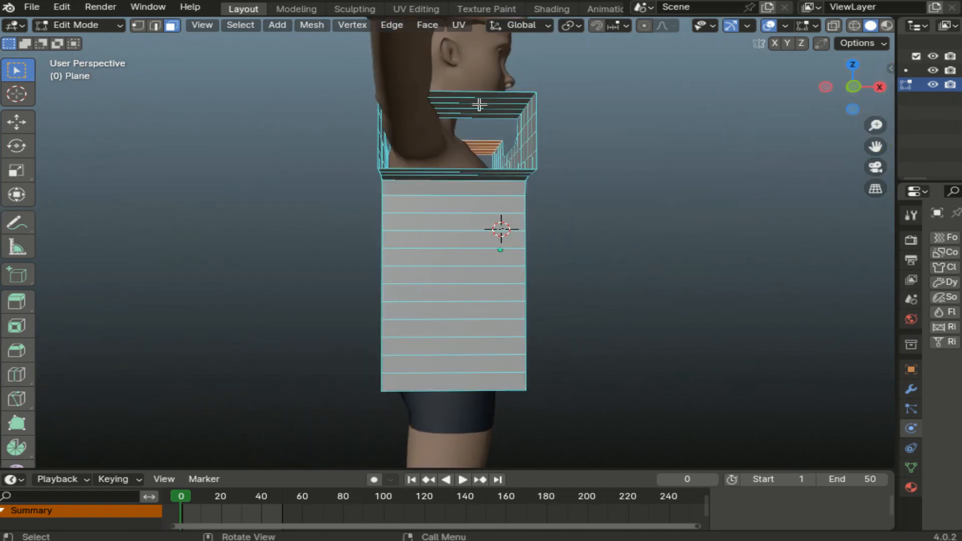
{"action": "left_click_drag", "start_coordinate": [477, 92], "coordinate": [451, 449], "text": "shift"}
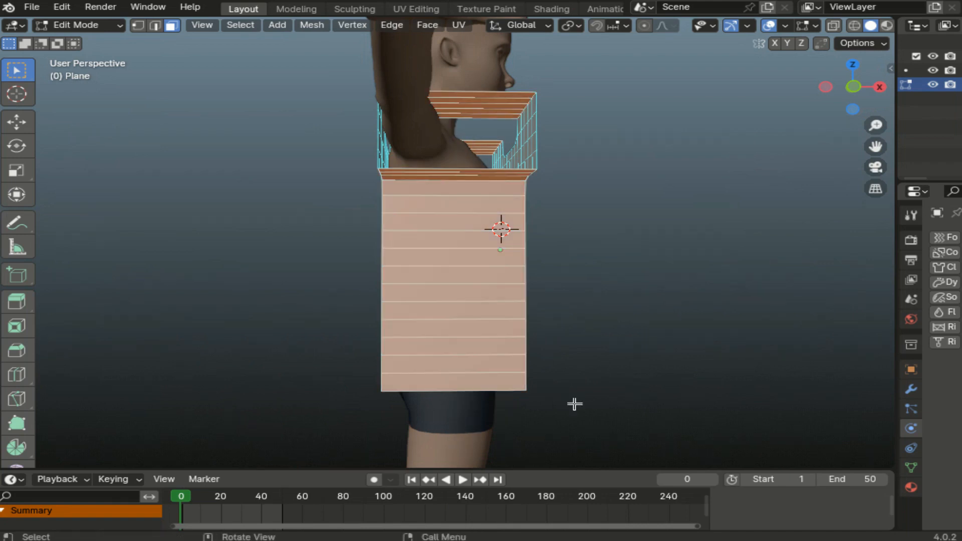
{"action": "left_click_drag", "start_coordinate": [856, 85], "coordinate": [619, 272]}
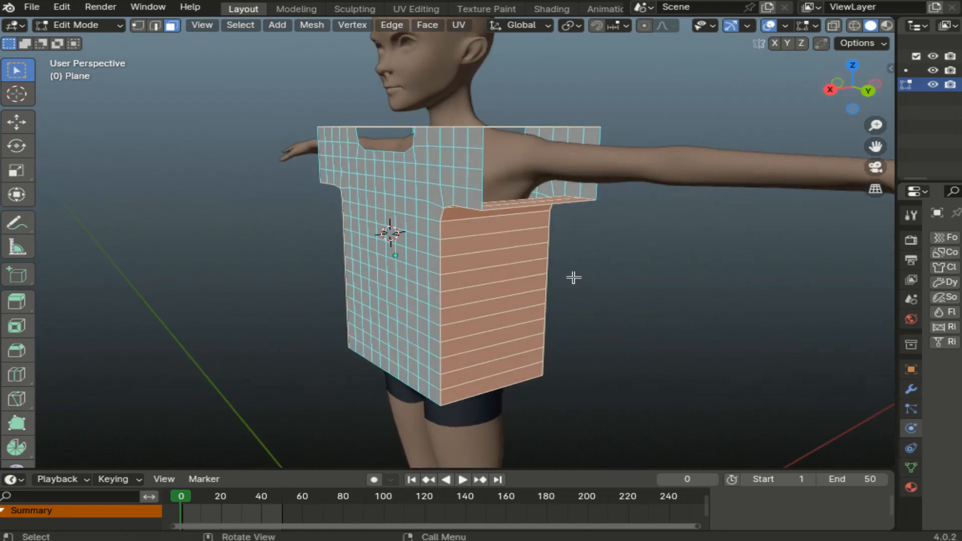
- Delete the selected side faces using Only Faces, keeping their edges
{"action": "key", "text": "x"}
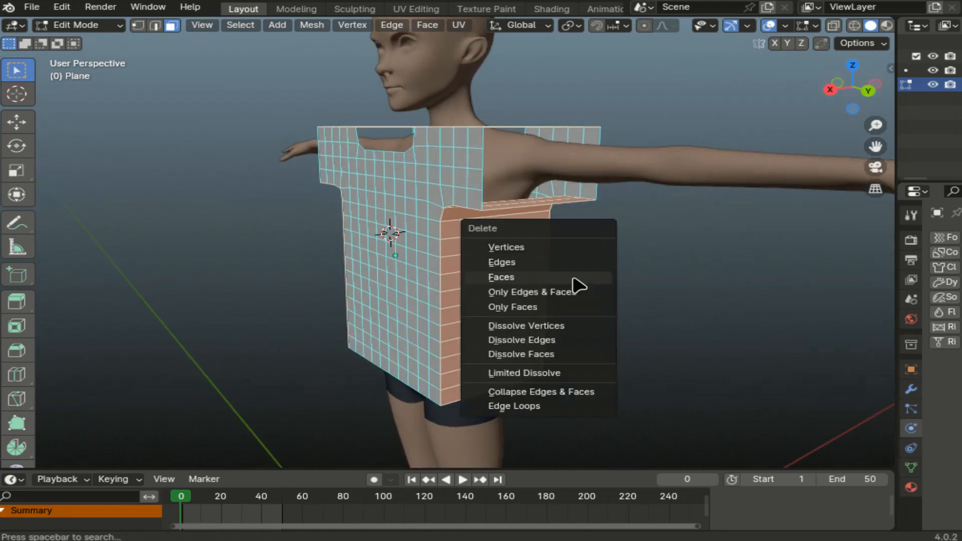
{"action": "left_click", "coordinate": [576, 308]}
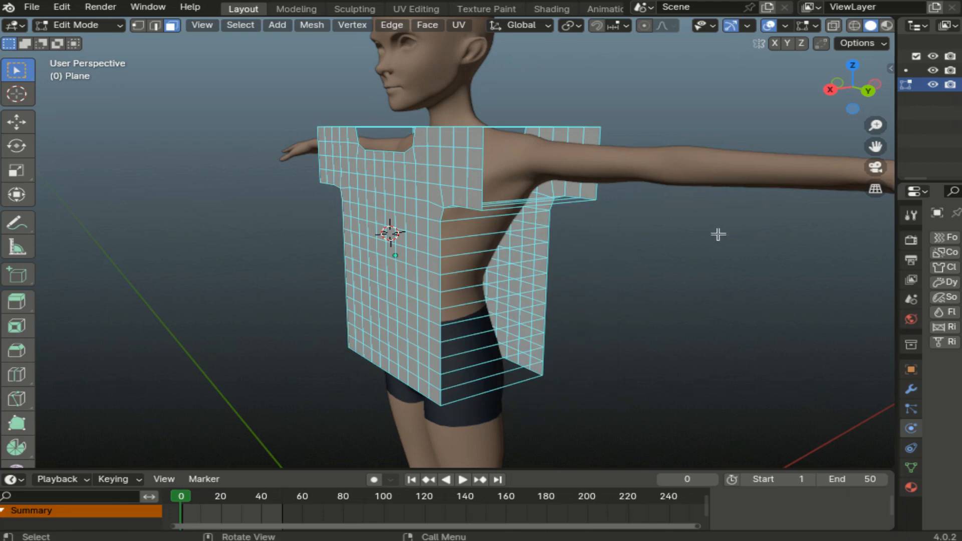
{"action": "mouse_move", "coordinate": [832, 90]}
{"action": "left_mouse_down"}
{"action": "mouse_move", "coordinate": [822, 58]}
{"action": "mouse_move", "coordinate": [882, 80]}
{"action": "mouse_move", "coordinate": [876, 113]}
{"action": "mouse_move", "coordinate": [872, 66]}
{"action": "mouse_move", "coordinate": [821, 94]}
{"action": "mouse_move", "coordinate": [828, 82]}
{"action": "left_mouse_up"}
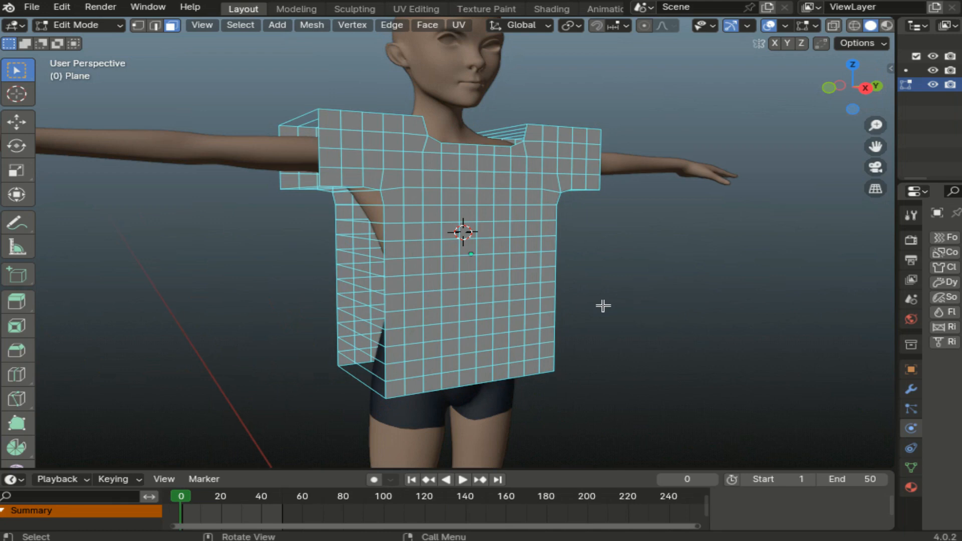
- Recalculate the shirt's normals with Shift+N and return to Object Mode
{"action": "key", "text": "shift+n"}
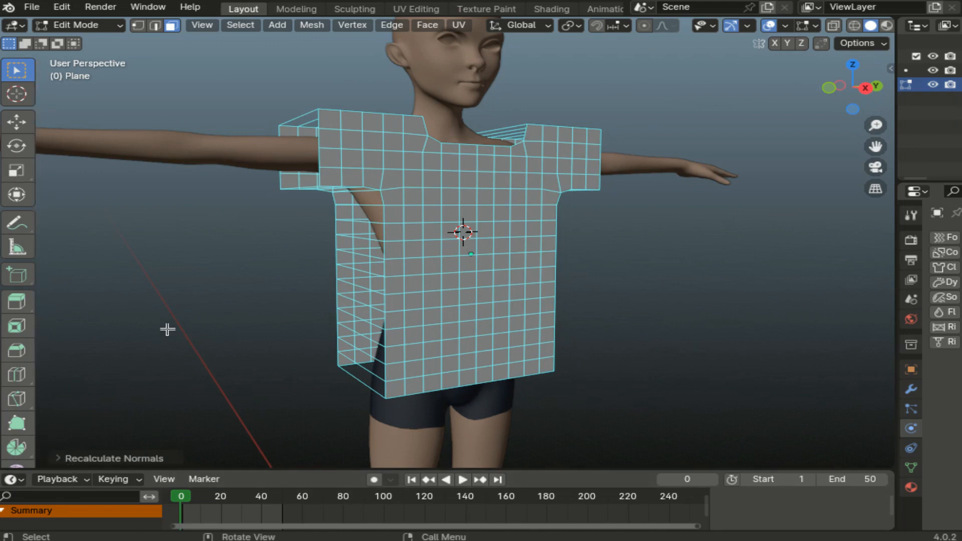
{"action": "left_click_drag", "start_coordinate": [896, 214], "coordinate": [706, 213]}
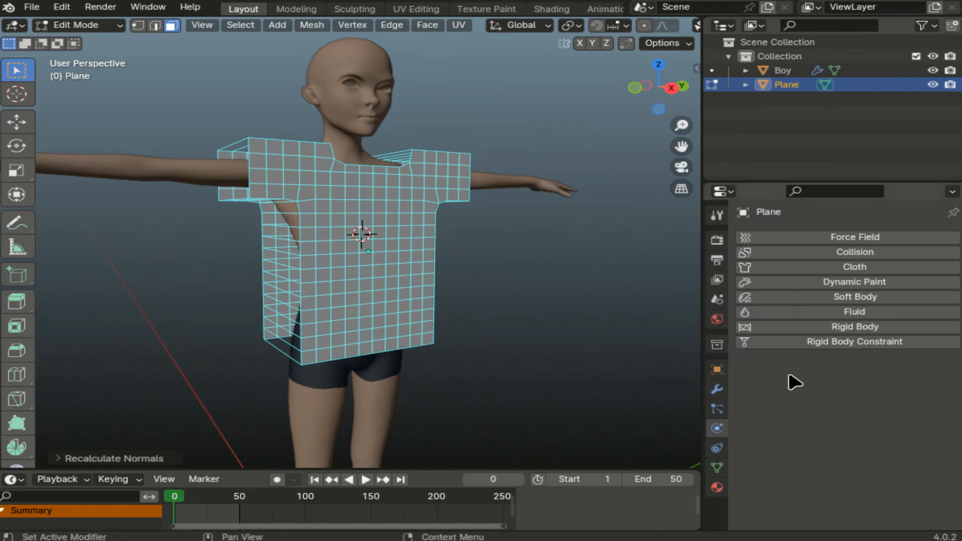
{"action": "left_click", "coordinate": [107, 27]}
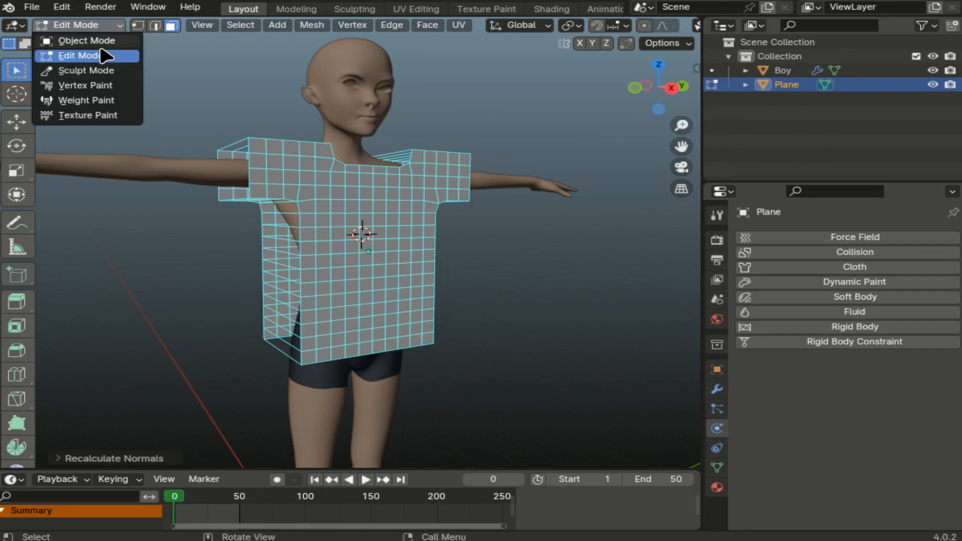
{"action": "left_click", "coordinate": [101, 41]}
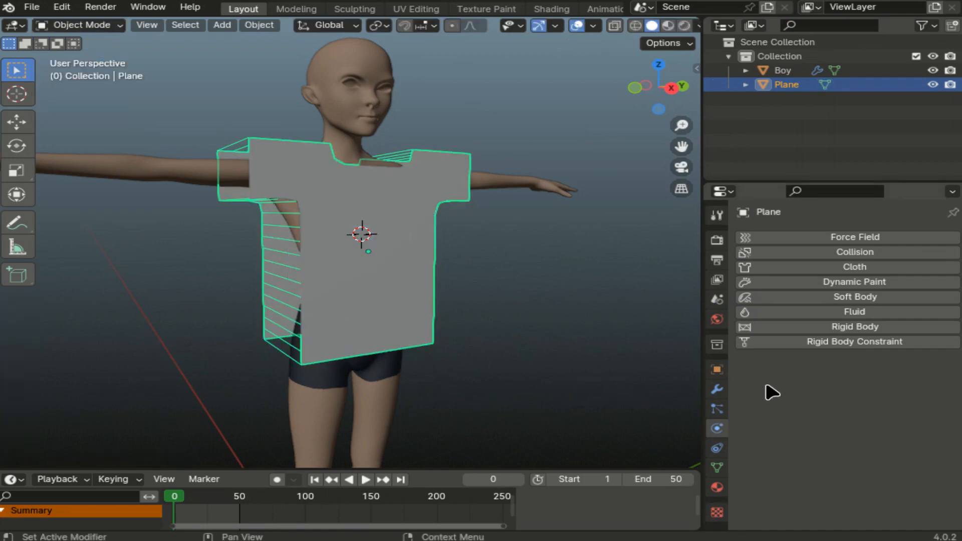
- Add Collision and Cloth physics to the shirt and set cloth Quality Steps to 10
{"action": "left_click", "coordinate": [863, 255]}
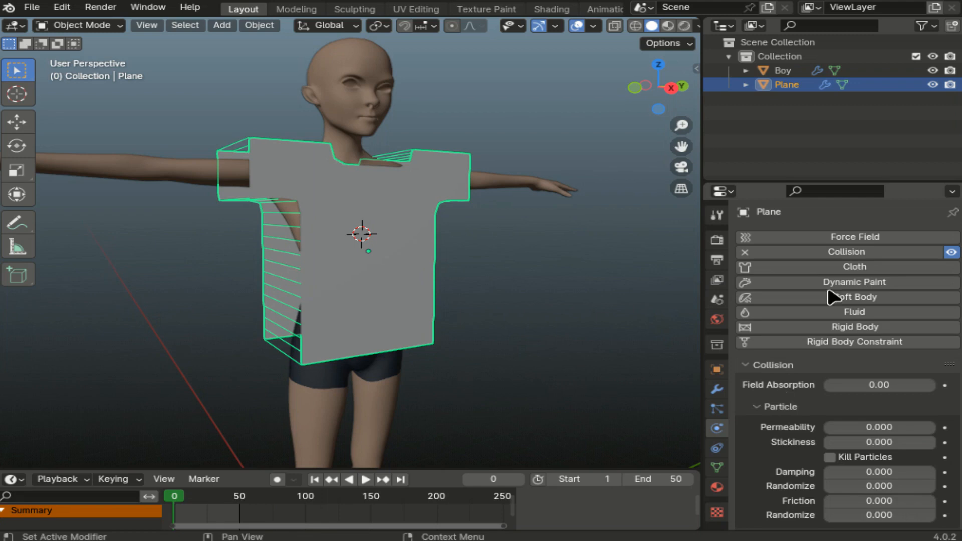
{"action": "left_click", "coordinate": [865, 269]}
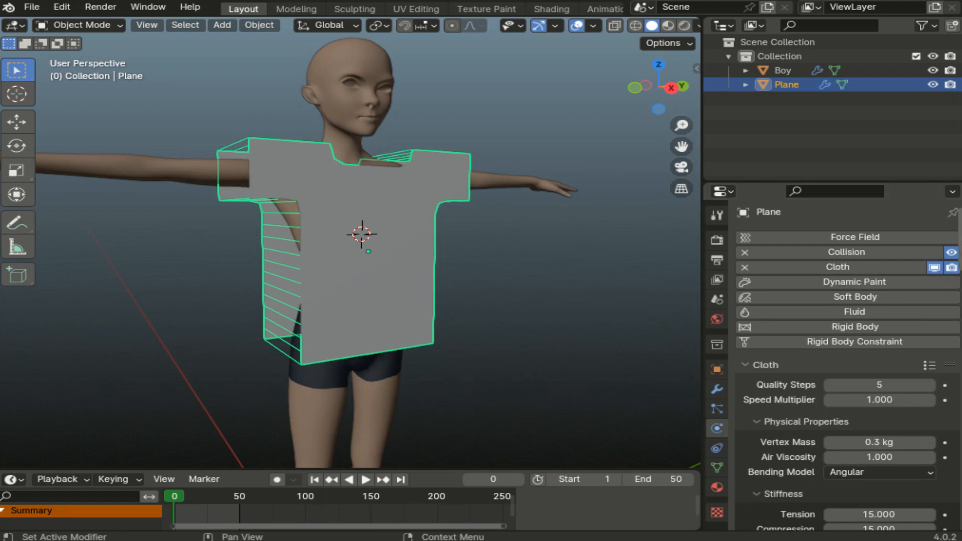
{"action": "scroll", "coordinate": [848, 366], "scroll_direction": "down", "scroll_amount": 5}
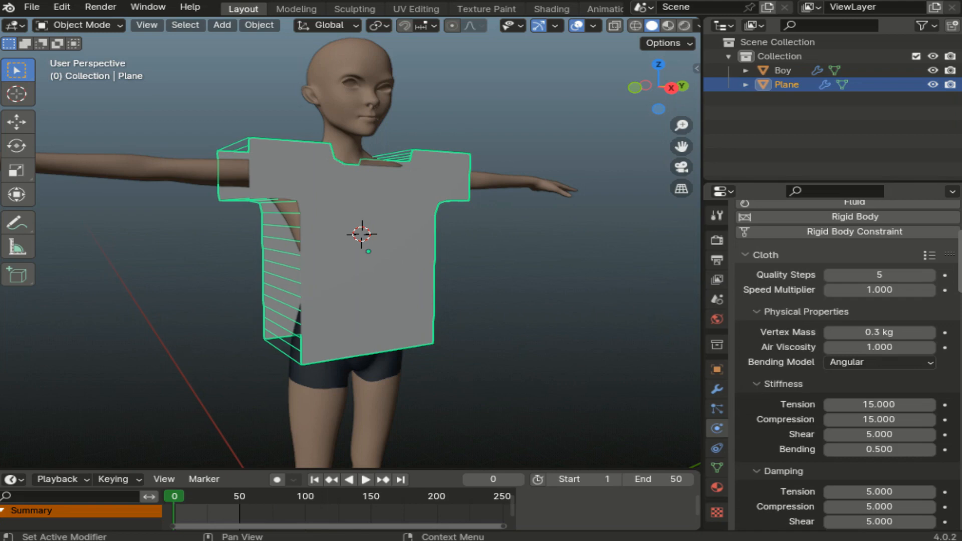
{"action": "left_click", "coordinate": [928, 277]}
{"action": "left_click", "coordinate": [929, 277]}
{"action": "left_click", "coordinate": [928, 276]}
{"action": "left_click", "coordinate": [928, 277]}
{"action": "left_click", "coordinate": [929, 279]}
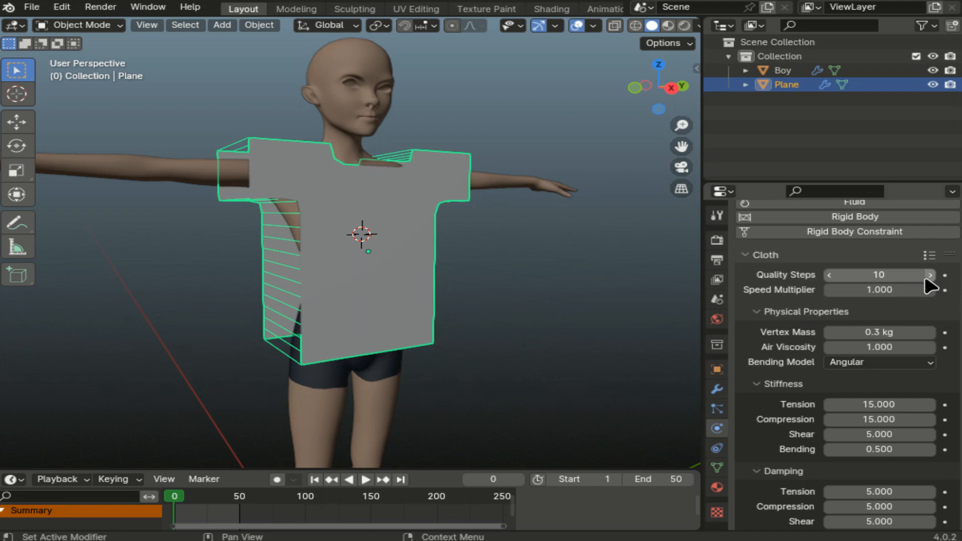
- Enable Sewing and Self Collisions, and raise Collision Quality to 15
{"action": "scroll", "coordinate": [882, 321], "scroll_direction": "down", "scroll_amount": 10}
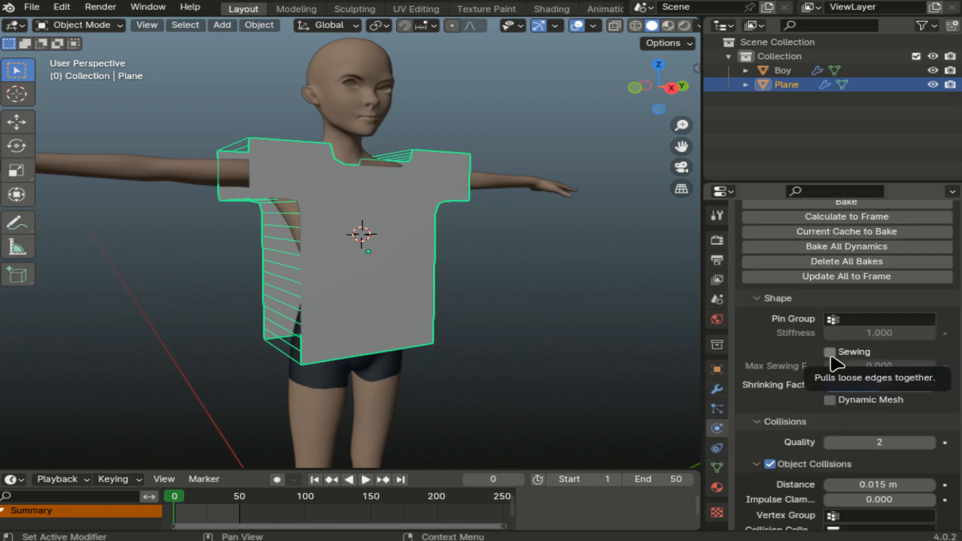
{"action": "left_click", "coordinate": [831, 354]}
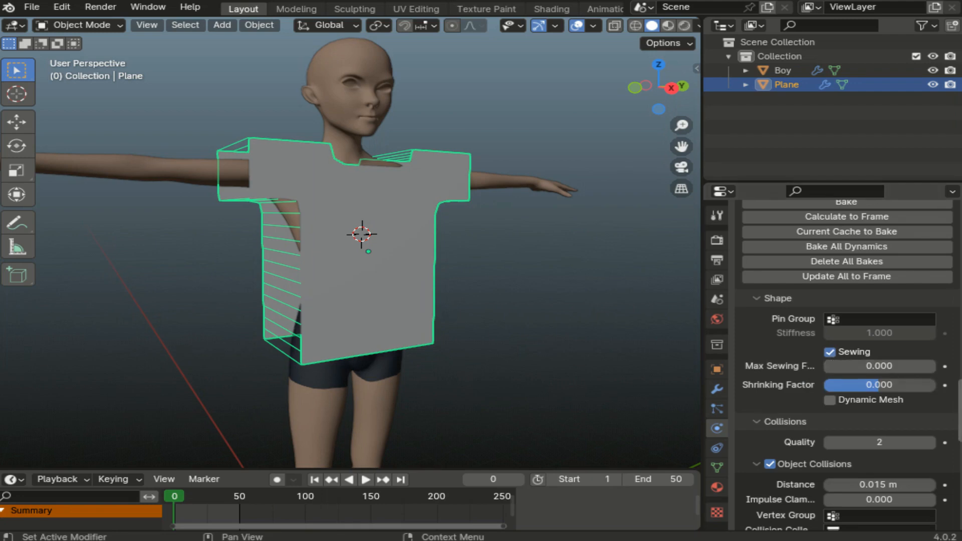
{"action": "scroll", "coordinate": [777, 469], "scroll_direction": "down", "scroll_amount": 5}
{"action": "left_click", "coordinate": [770, 453]}
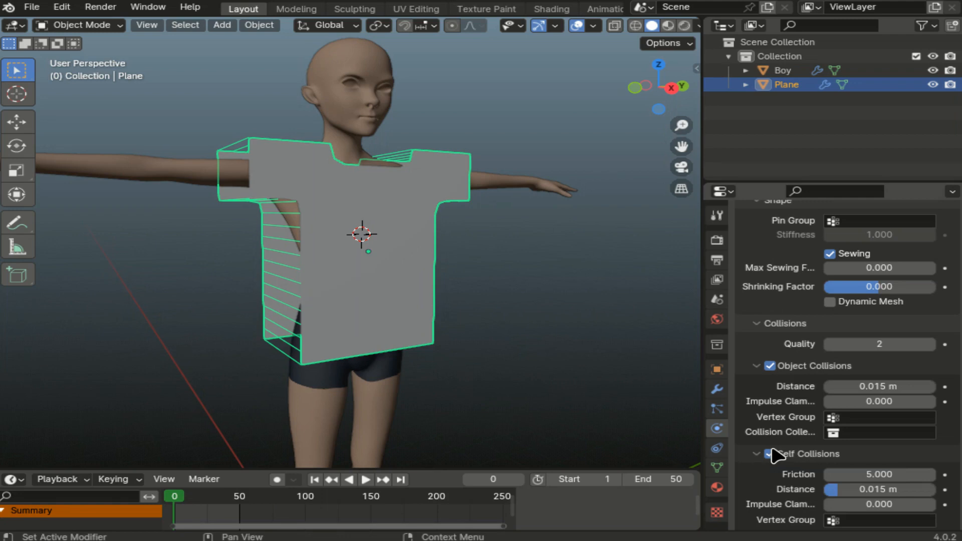
{"action": "left_click", "coordinate": [931, 345]}
{"action": "left_click", "coordinate": [932, 345]}
{"action": "left_click", "coordinate": [931, 345]}
{"action": "left_click", "coordinate": [931, 345]}
{"action": "left_click", "coordinate": [931, 345]}
{"action": "left_click", "coordinate": [931, 345]}
{"action": "left_click", "coordinate": [932, 344]}
{"action": "left_click", "coordinate": [932, 345]}
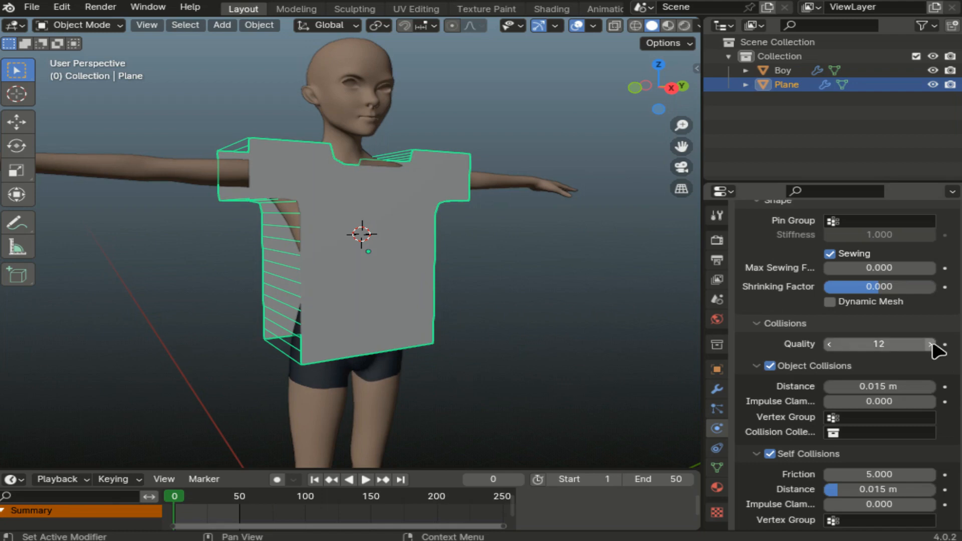
{"action": "left_click", "coordinate": [931, 344]}
{"action": "left_click", "coordinate": [931, 345]}
{"action": "left_click", "coordinate": [931, 345]}
{"action": "left_click", "coordinate": [931, 345]}
{"action": "left_click", "coordinate": [931, 345]}
{"action": "left_click", "coordinate": [858, 387]}
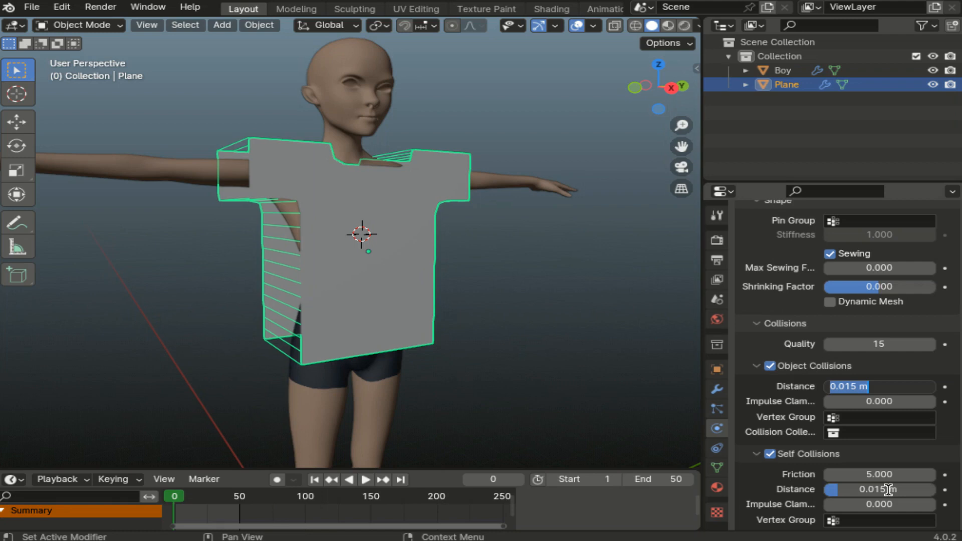
- Set the cloth Shape Shrinking Factor to -0.2
{"action": "scroll", "coordinate": [888, 490], "scroll_direction": "up", "scroll_amount": 5}
{"action": "double_click", "coordinate": [875, 423]}
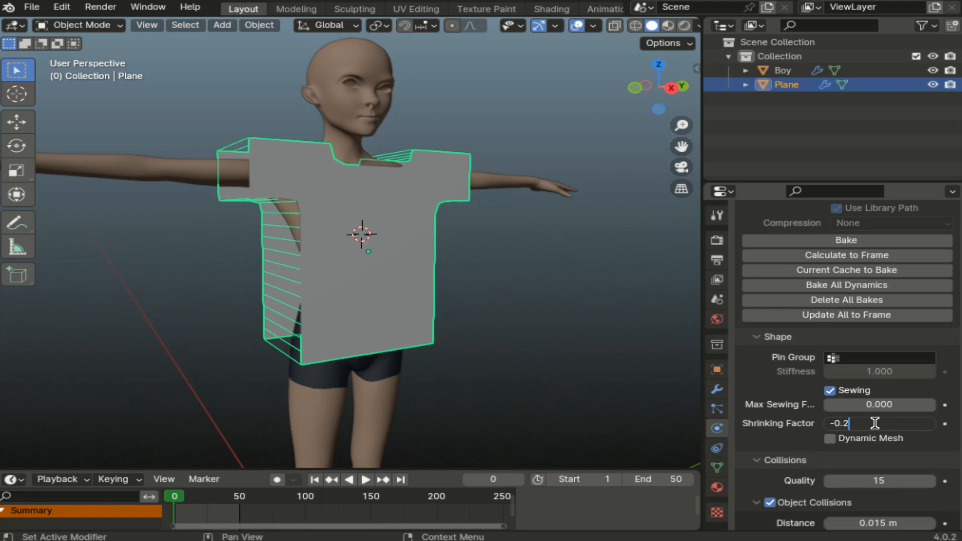
{"action": "key", "text": "Return"}
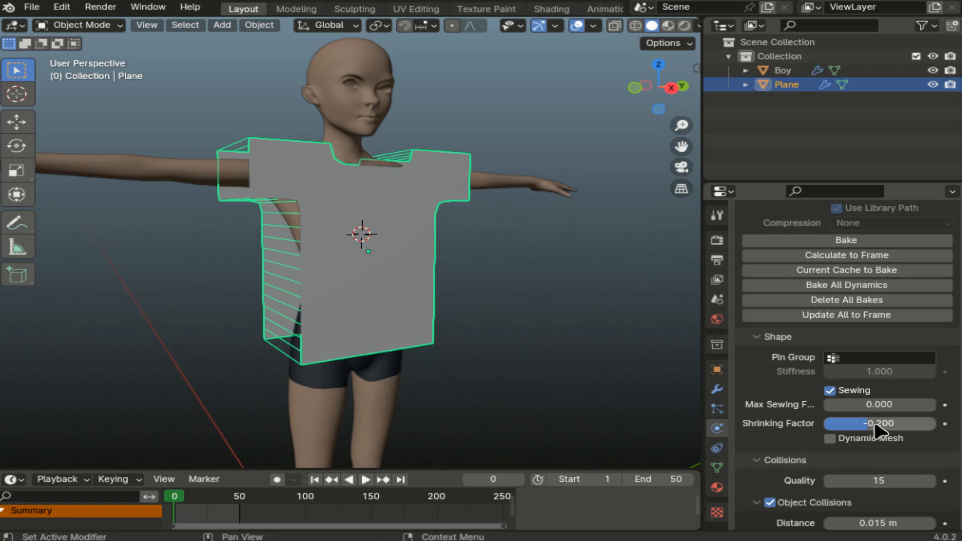
{"action": "scroll", "coordinate": [848, 365], "scroll_direction": "up", "scroll_amount": 10}
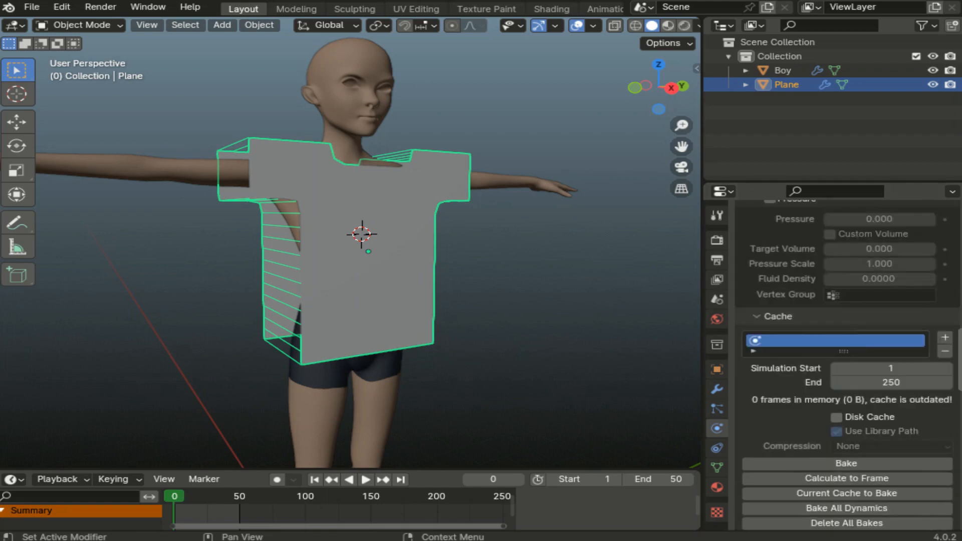
{"action": "scroll", "coordinate": [848, 365], "scroll_direction": "down", "scroll_amount": 3}
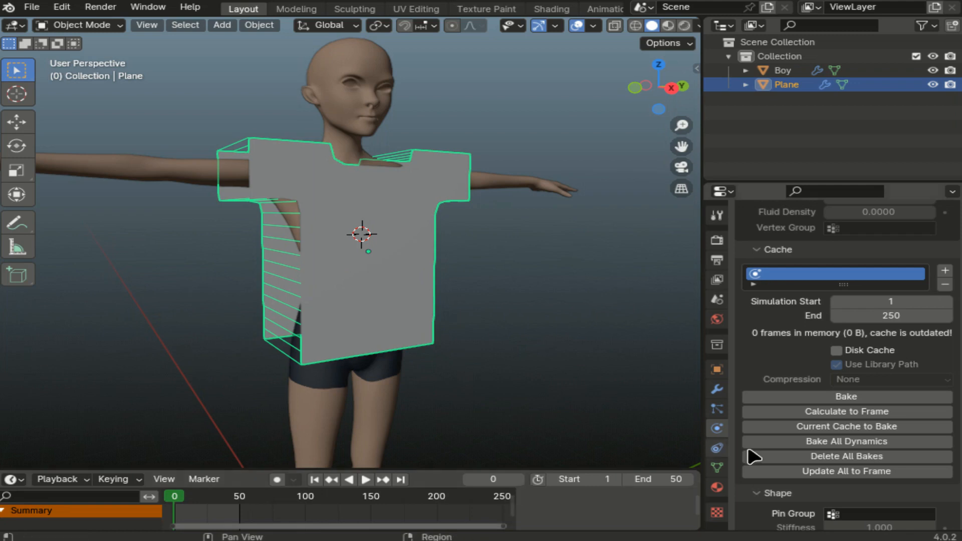
- Set the cloth cache End frame to 50 and bake the simulation
{"action": "double_click", "coordinate": [880, 315]}
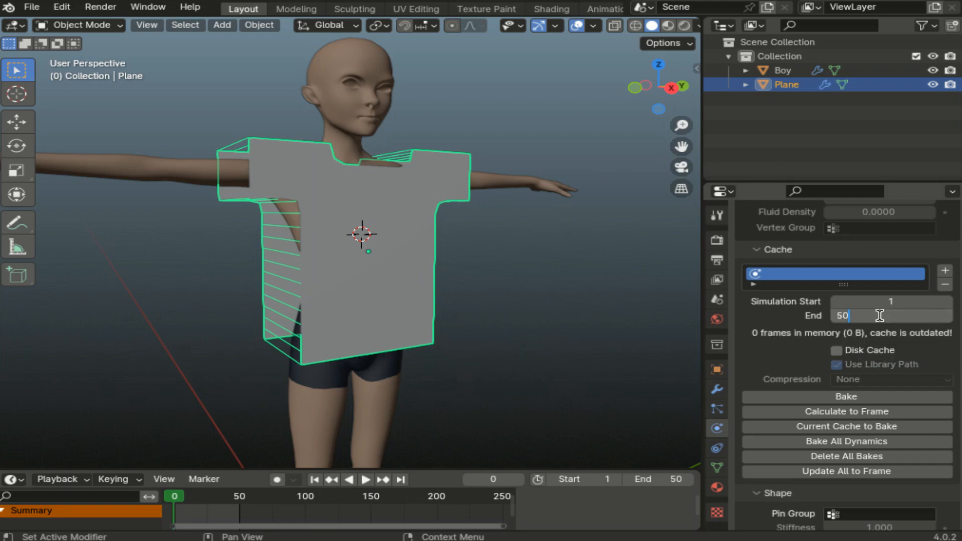
{"action": "type", "text": "50"}
{"action": "key", "text": "Return"}
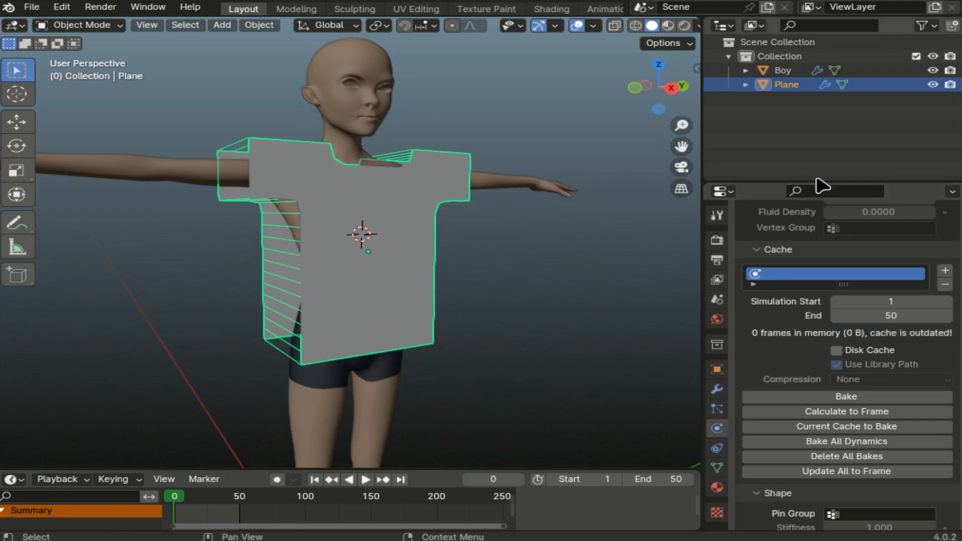
{"action": "left_click", "coordinate": [850, 397]}
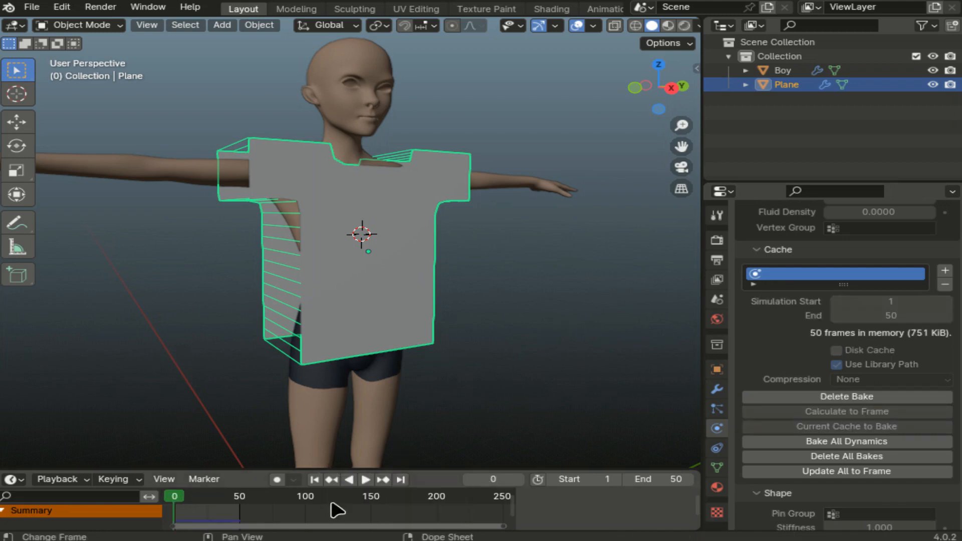
- Play the baked cloth animation, pause at frame 37, and orbit to view the shirt from the side
{"action": "left_click", "coordinate": [367, 481]}
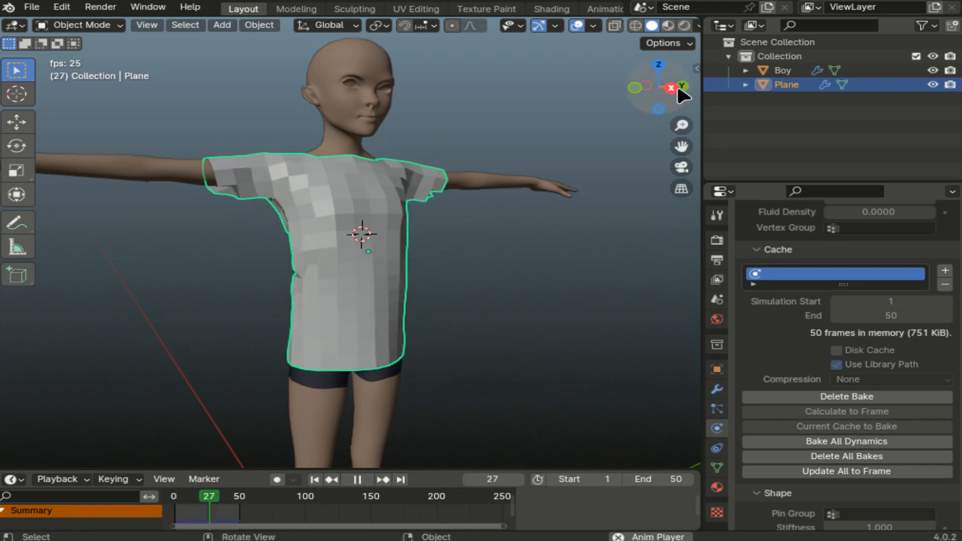
{"action": "left_click", "coordinate": [357, 479]}
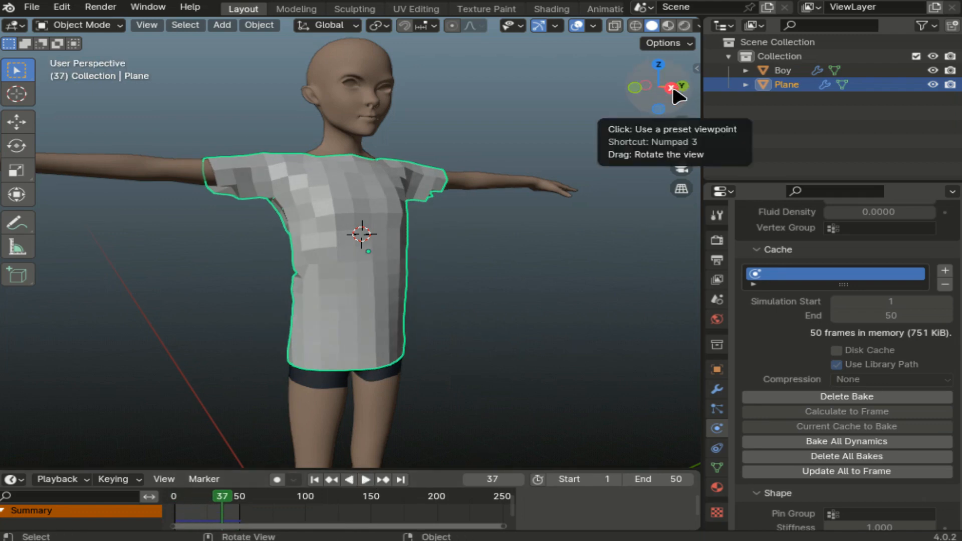
{"action": "left_click_drag", "start_coordinate": [672, 84], "coordinate": [313, 102]}
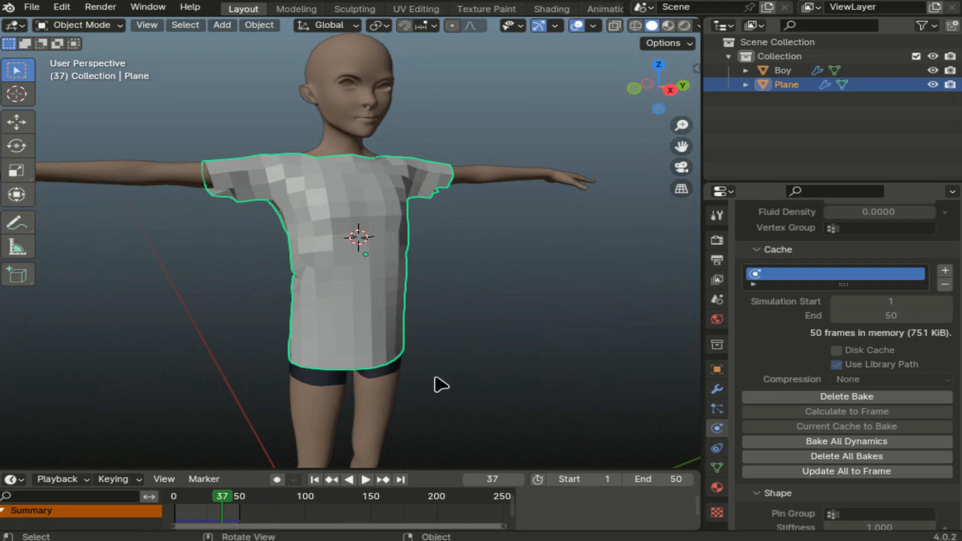